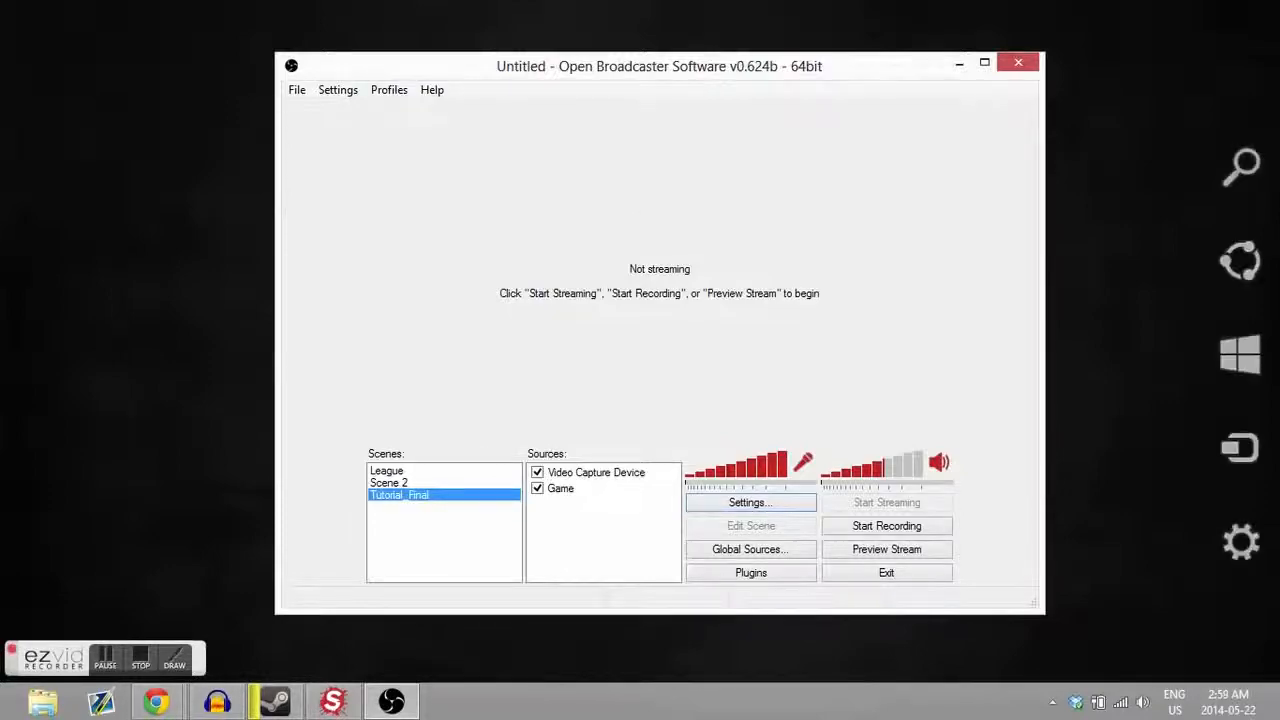
# Switch to Chrome and view the Open Broadcaster Software download page in a maximized window
pyautogui.moveTo(1279, 60); pyautogui.dragTo(594, 38)
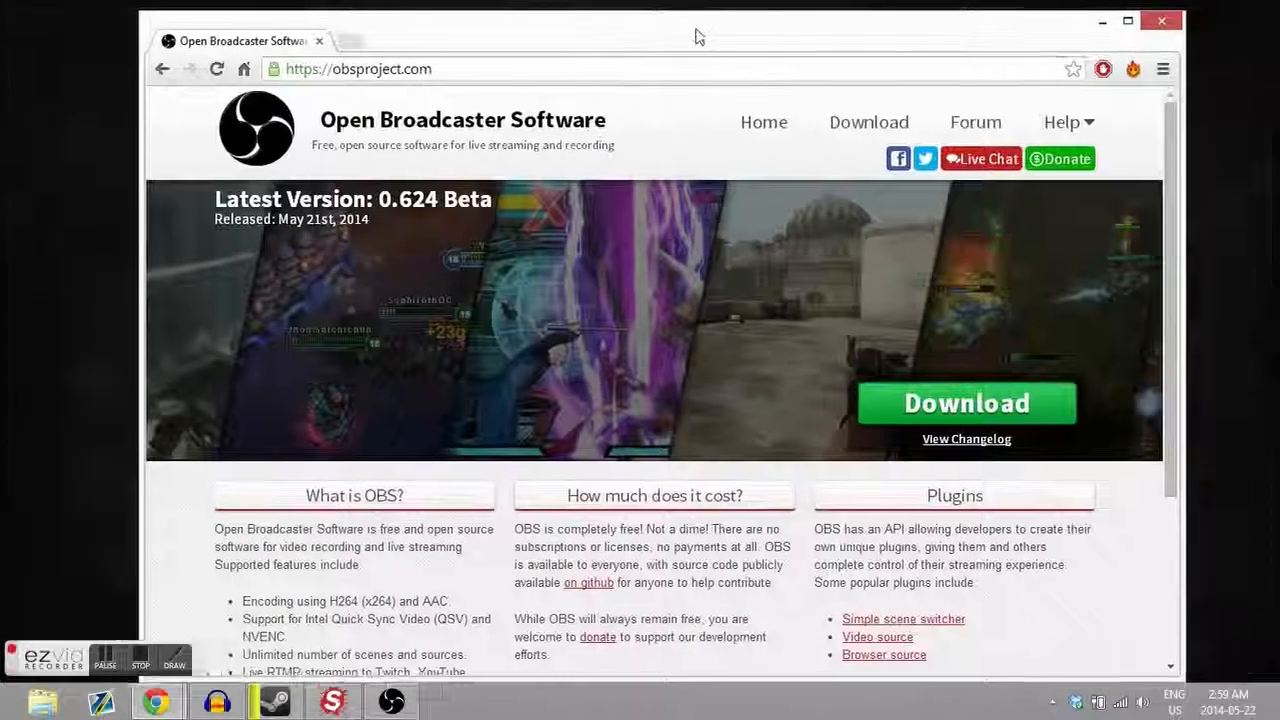
pyautogui.click(1135, 28)
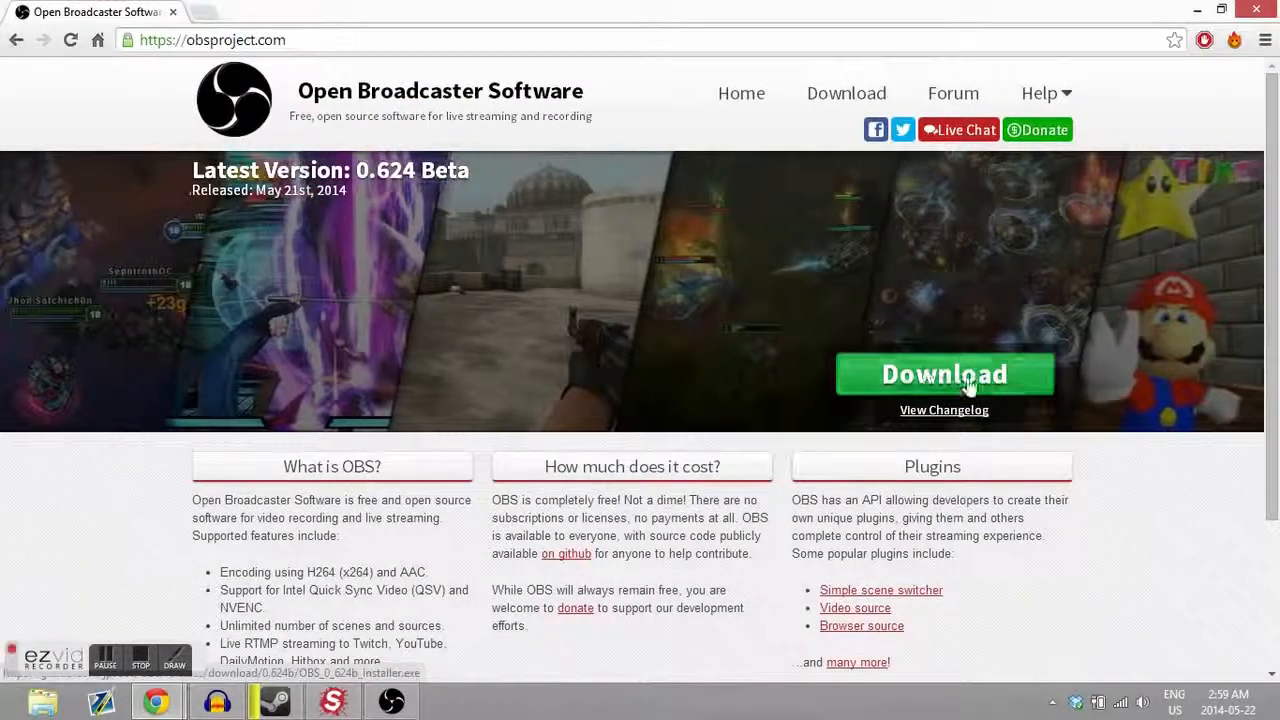
pyautogui.moveTo(1271, 420); pyautogui.dragTo(1271, 432)
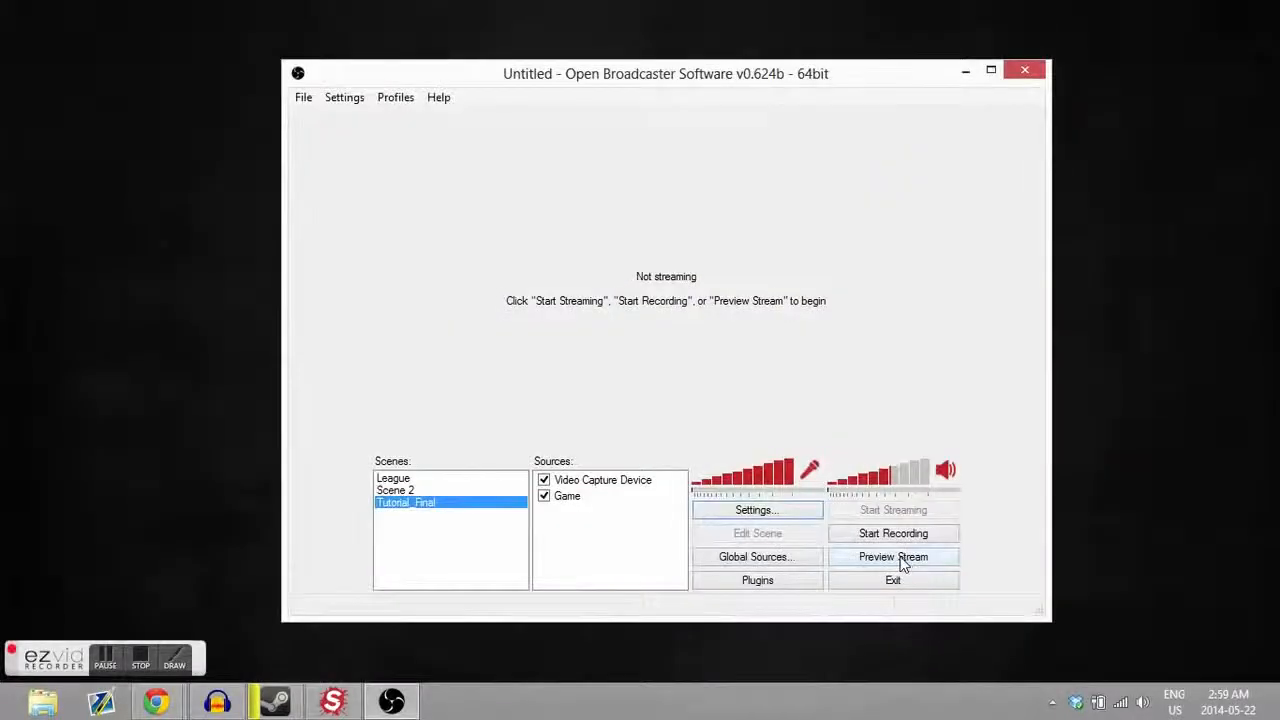
# Switch back to Open Broadcaster Software and preview the stream of the Tutorial_Final scene
pyautogui.click(900, 560)
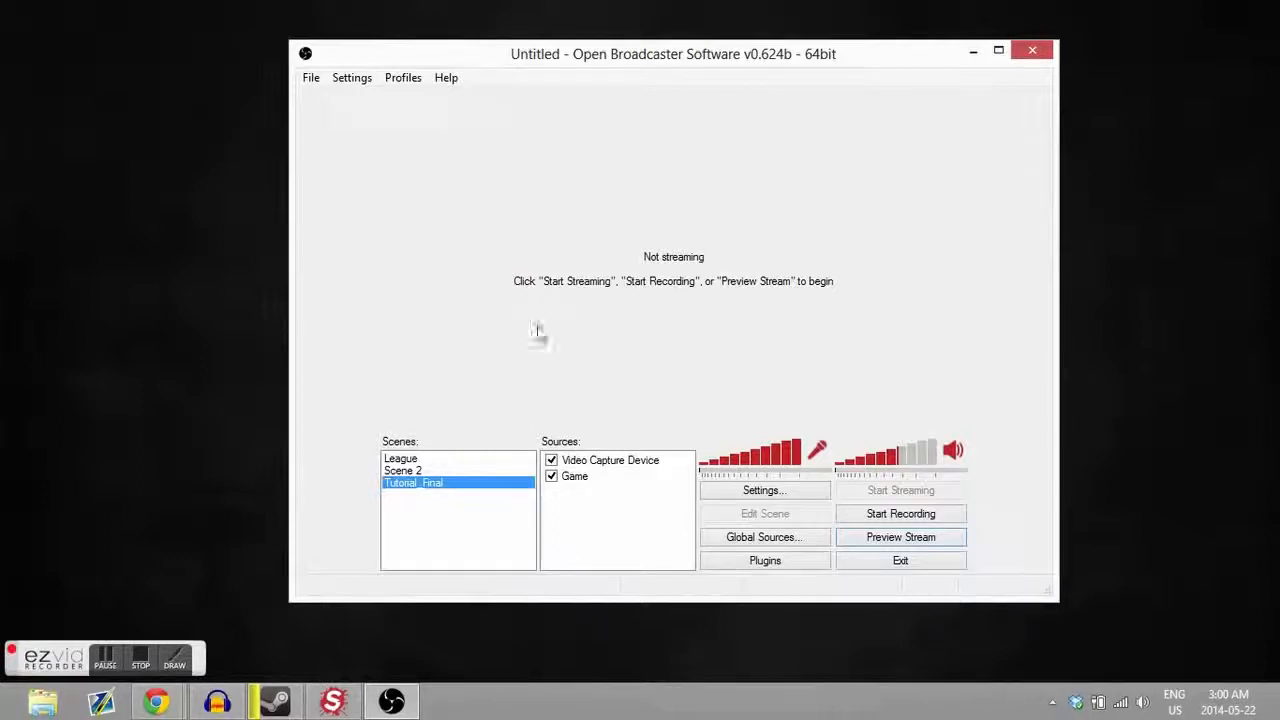
# Add a new scene named Tutorial to the scene list
pyautogui.rightClick(460, 524)
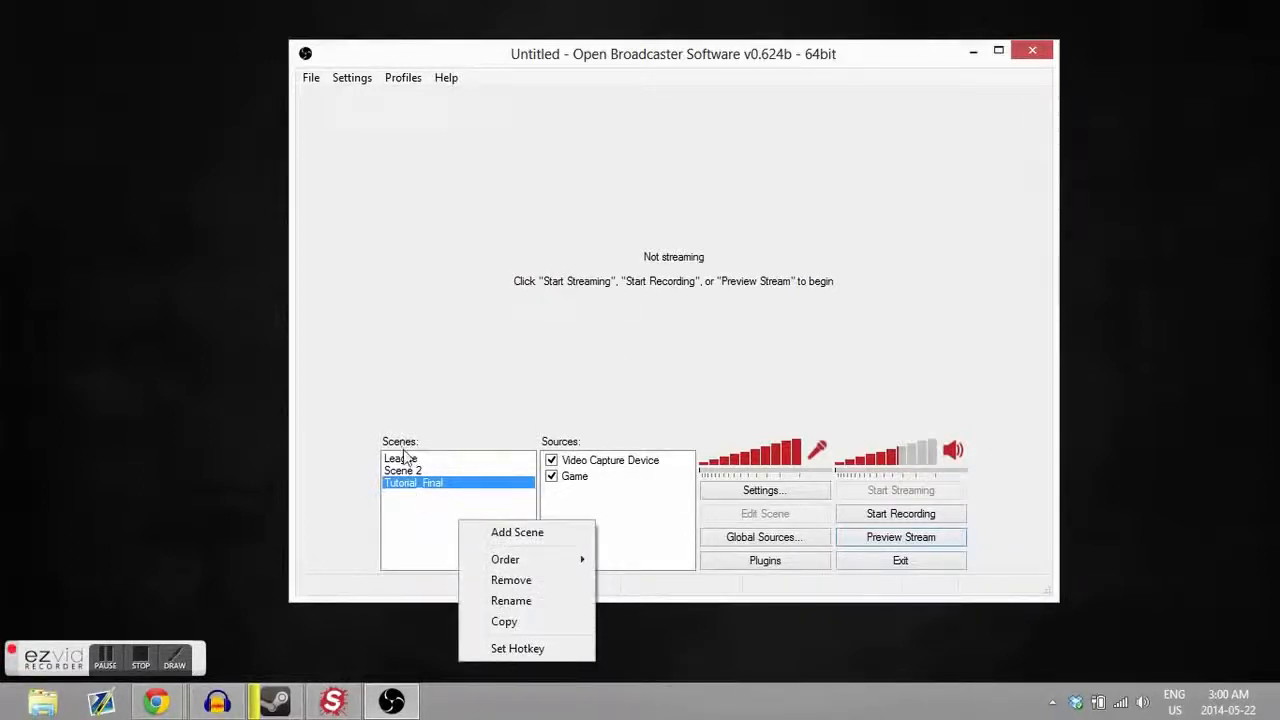
pyautogui.click(532, 538)
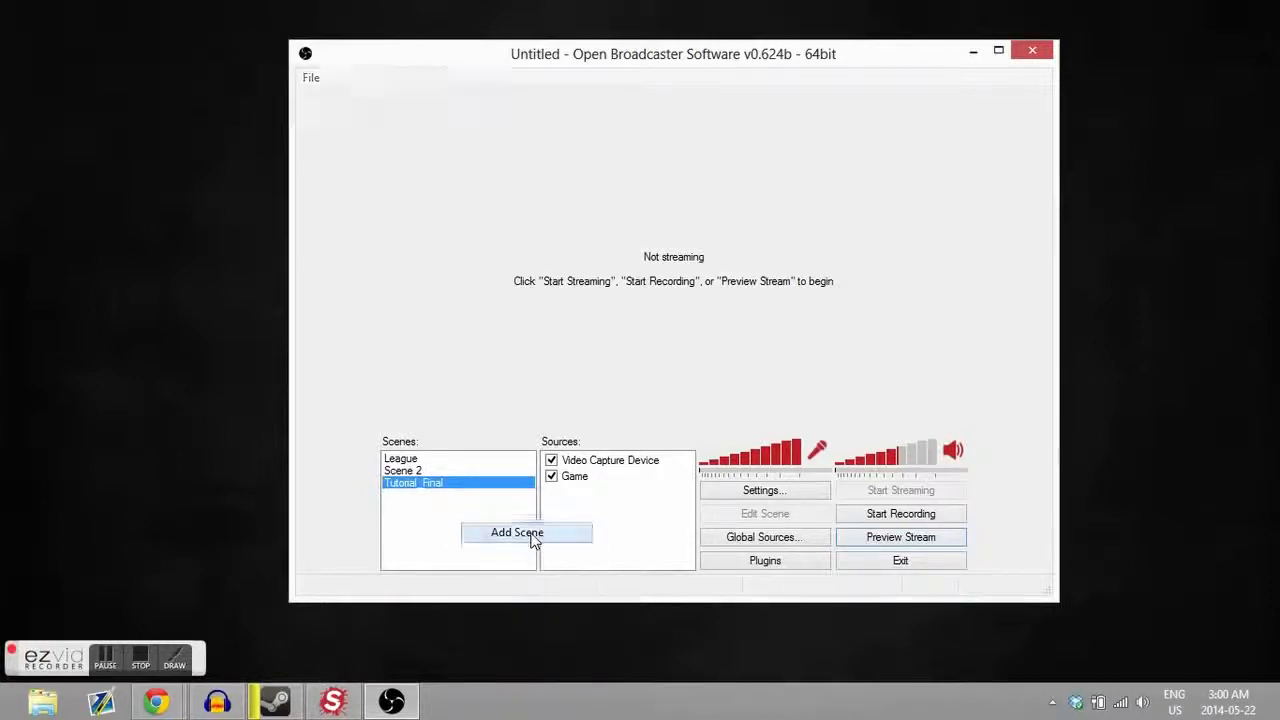
pyautogui.press('BackSpace')
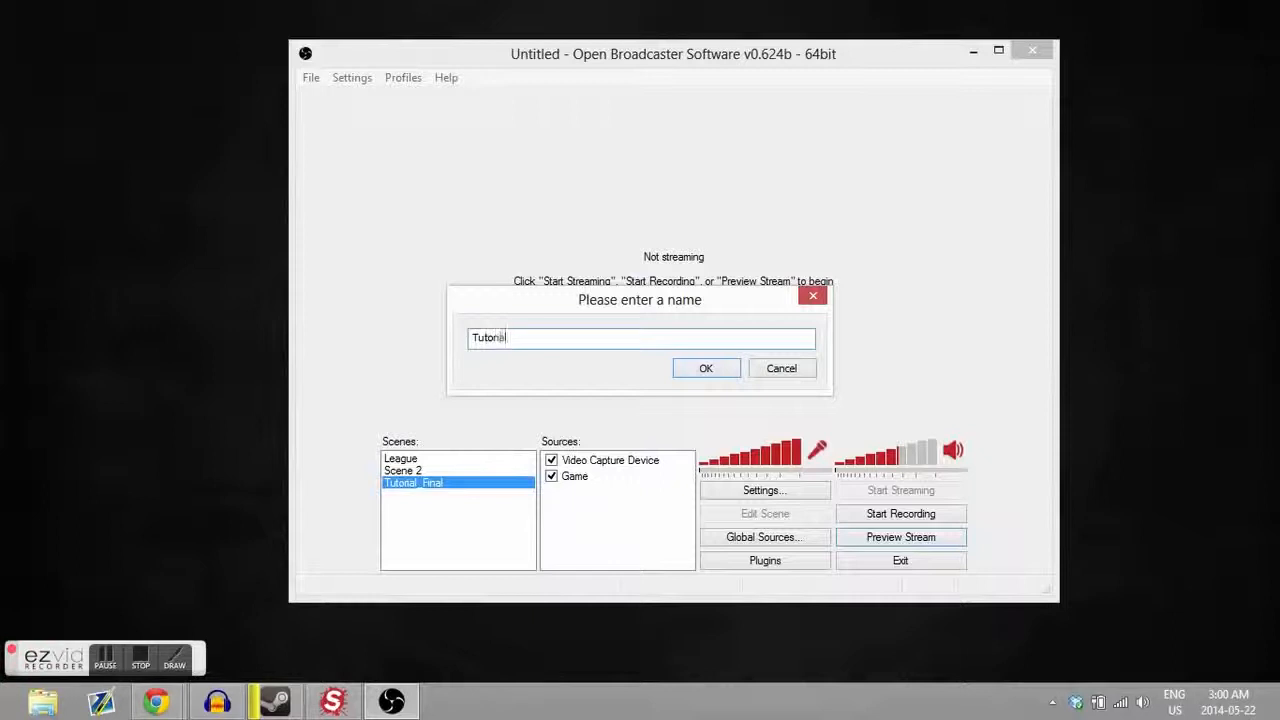
pyautogui.click(704, 369)
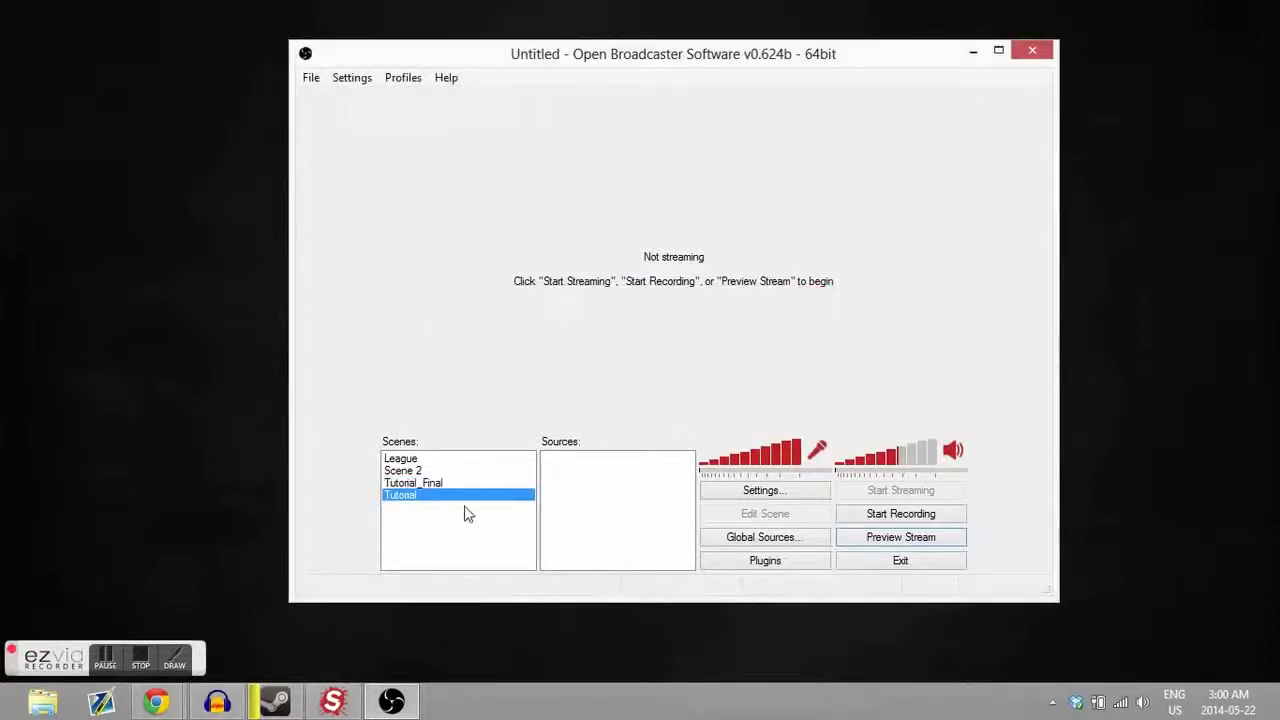
# Add a Game Capture source named "Surgooooooooooooon" to the Tutorial scene
pyautogui.rightClick(588, 483)
pyautogui.click(666, 514)
pyautogui.rightClick(590, 494)
pyautogui.moveTo(643, 509)
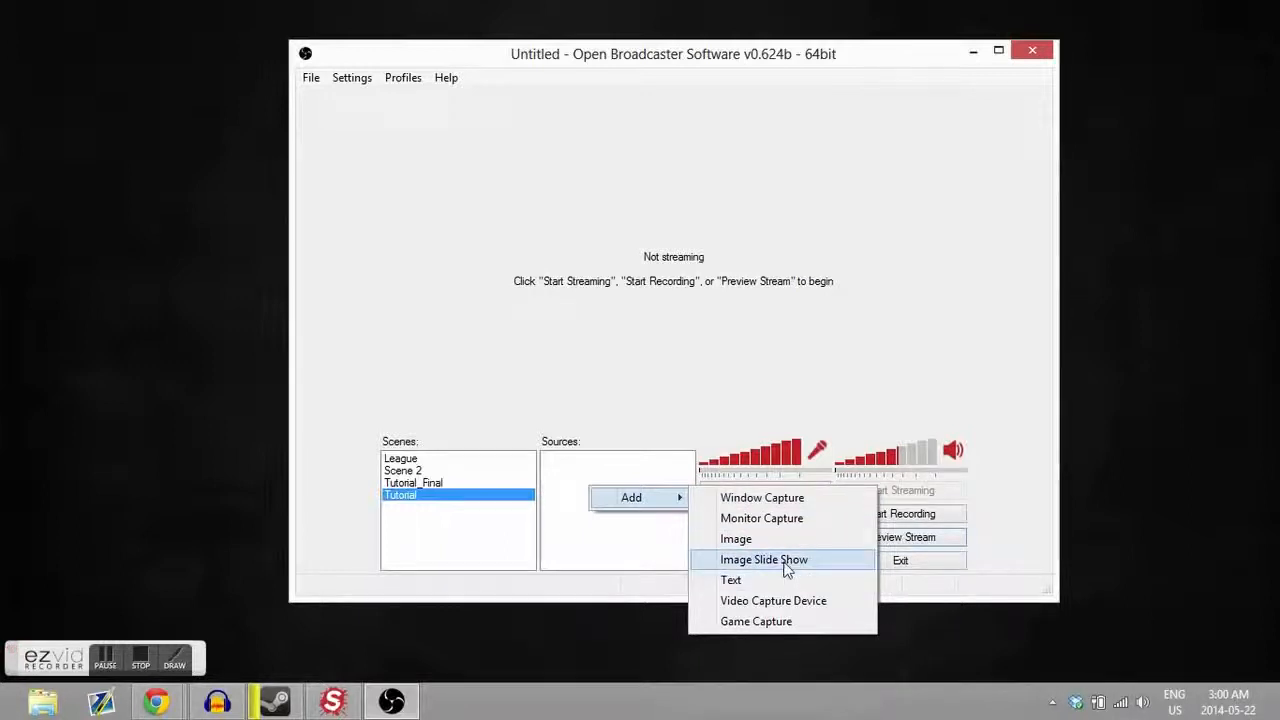
pyautogui.click(772, 622)
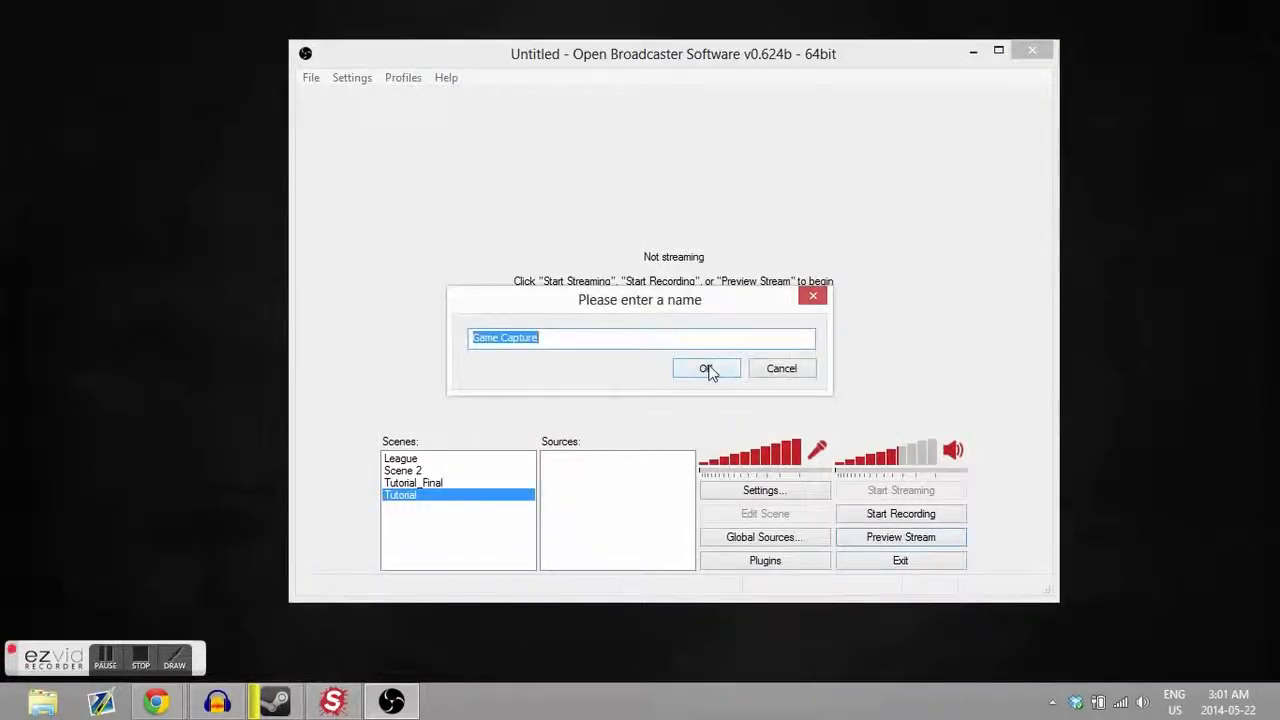
pyautogui.press('BackSpace')
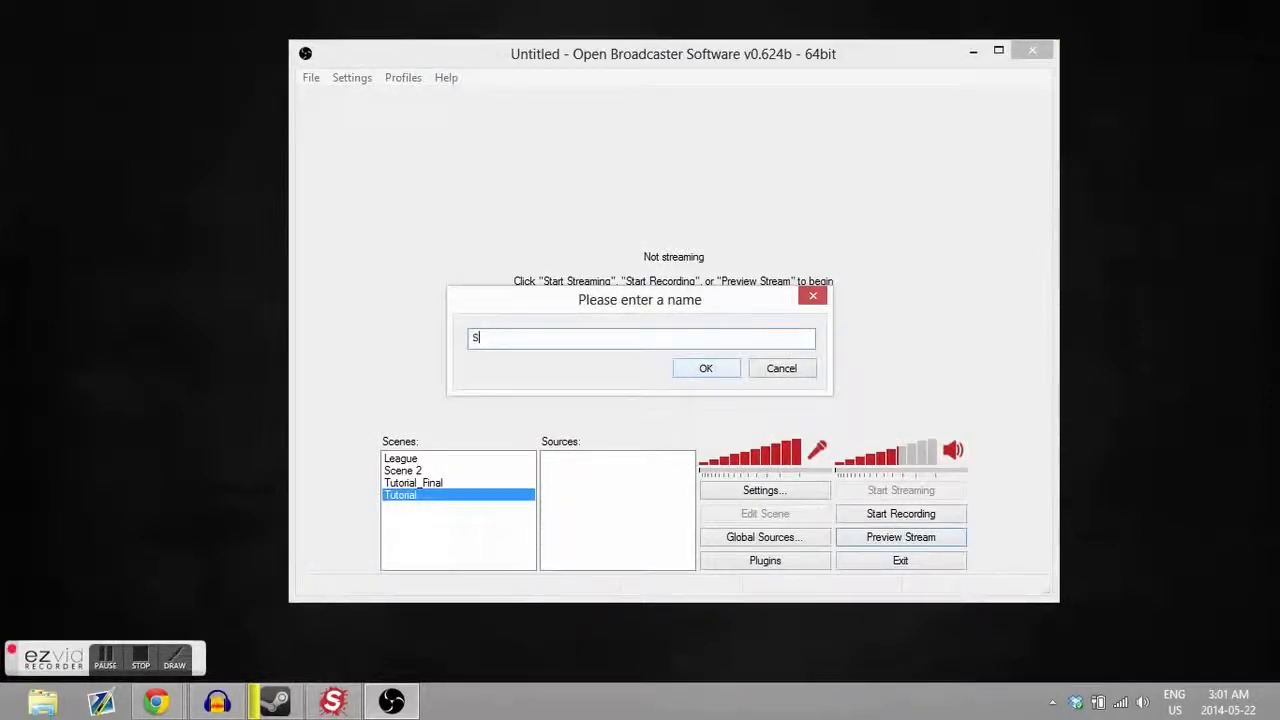
pyautogui.write('Surgooooooooooooon')
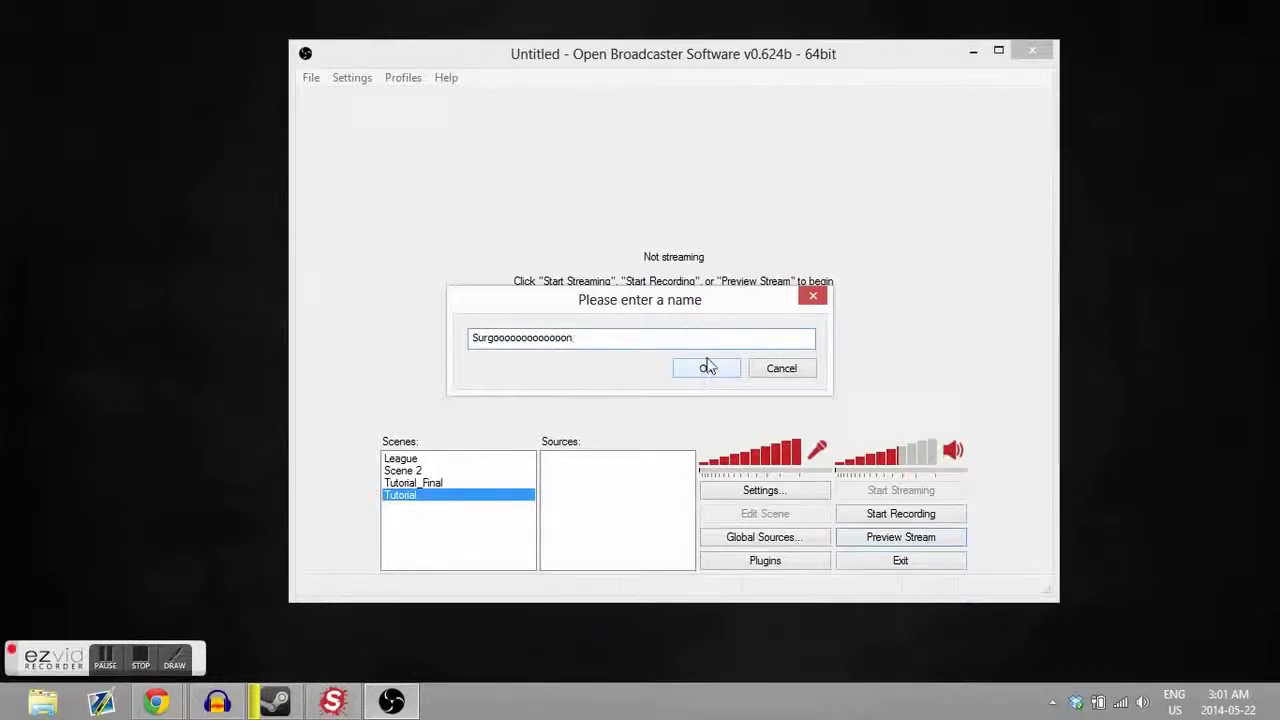
pyautogui.click(708, 368)
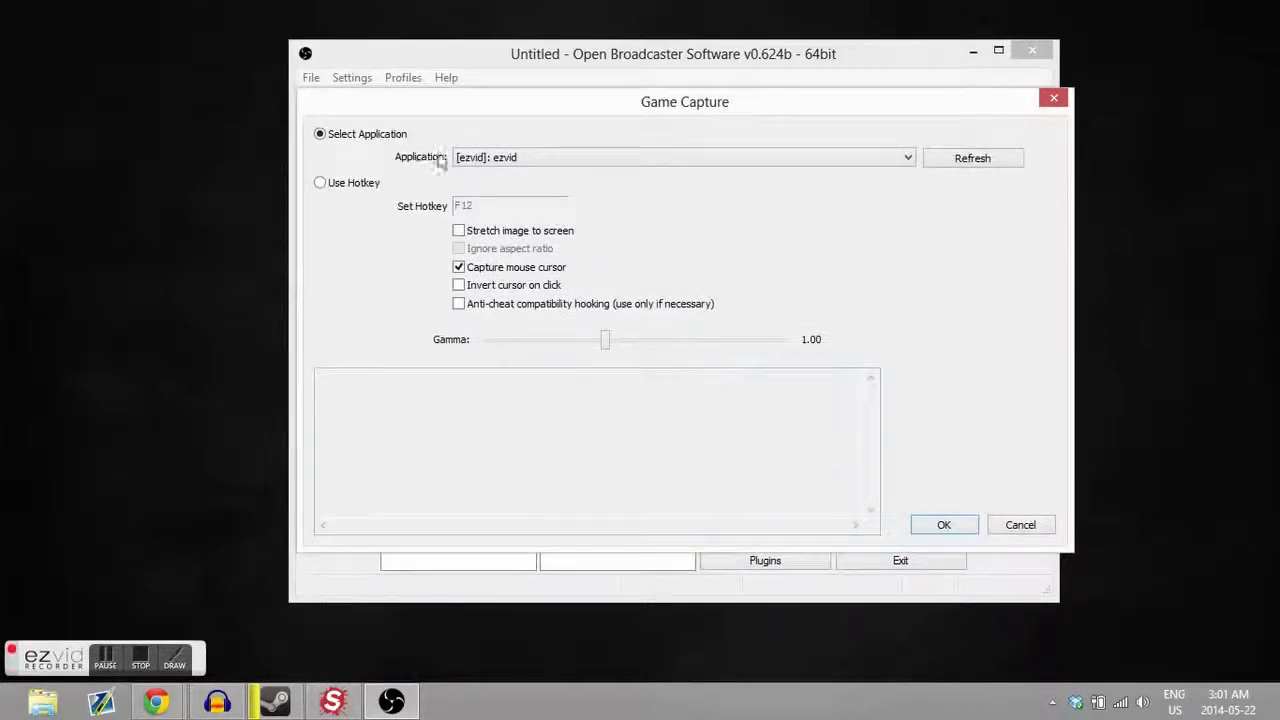
# Set the game capture's application to Surgeon Simulator 2013, accept the settings and preview the stream
pyautogui.click(508, 160)
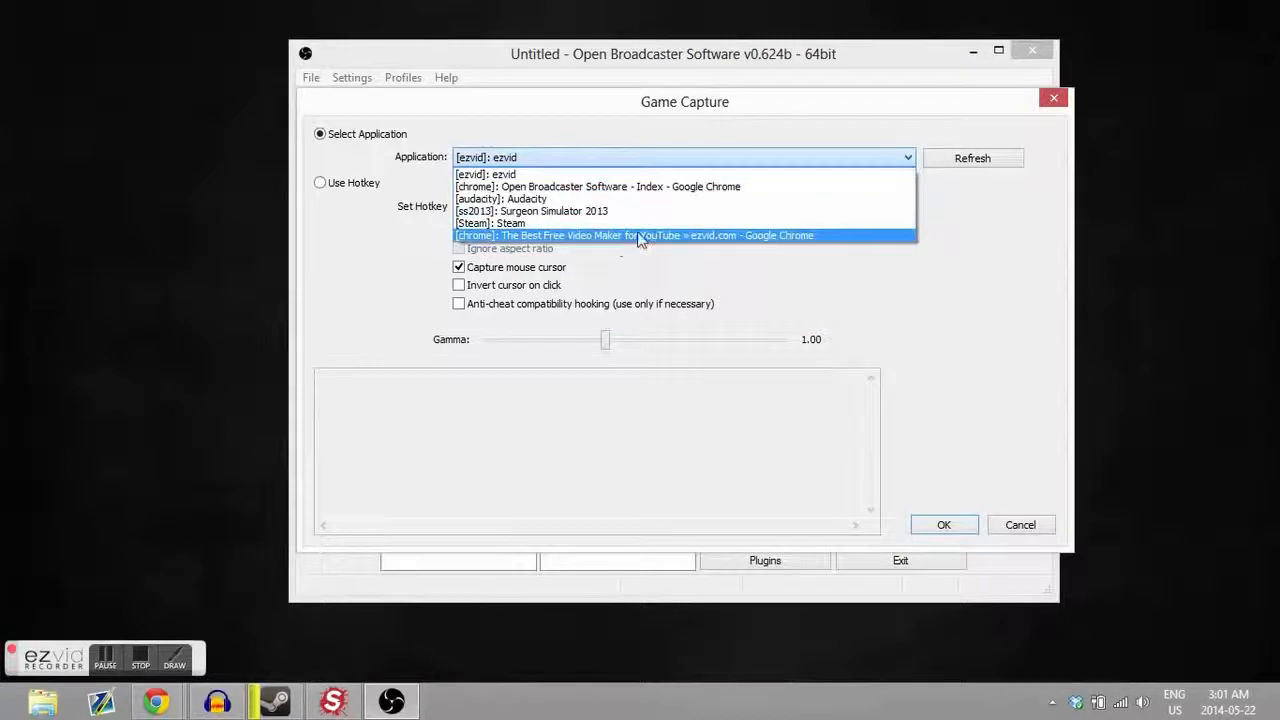
pyautogui.click(490, 211)
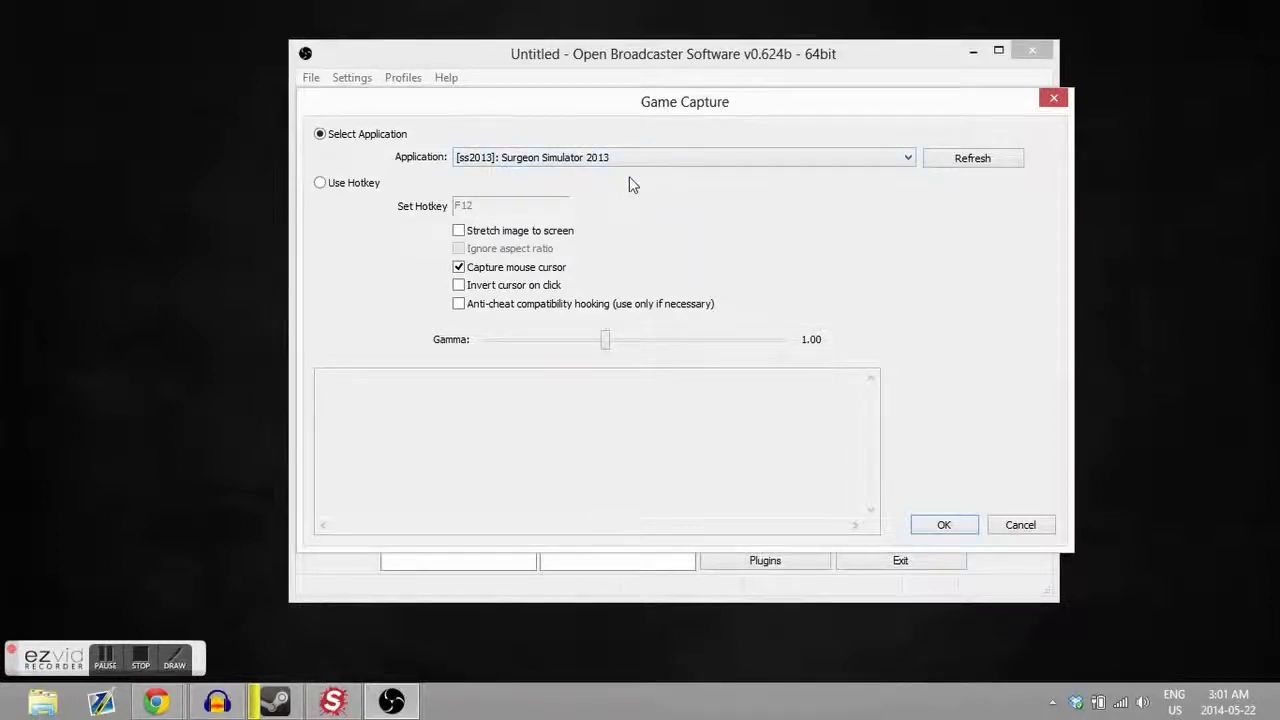
pyautogui.click(944, 525)
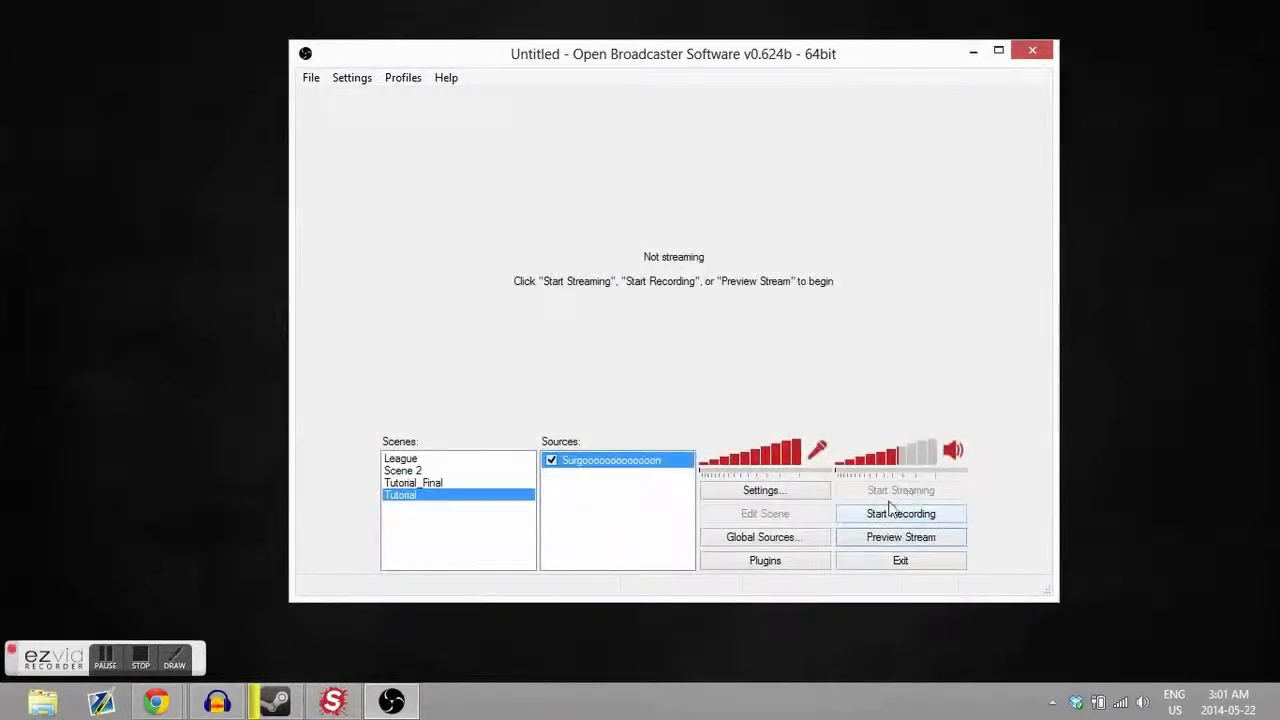
pyautogui.click(900, 537)
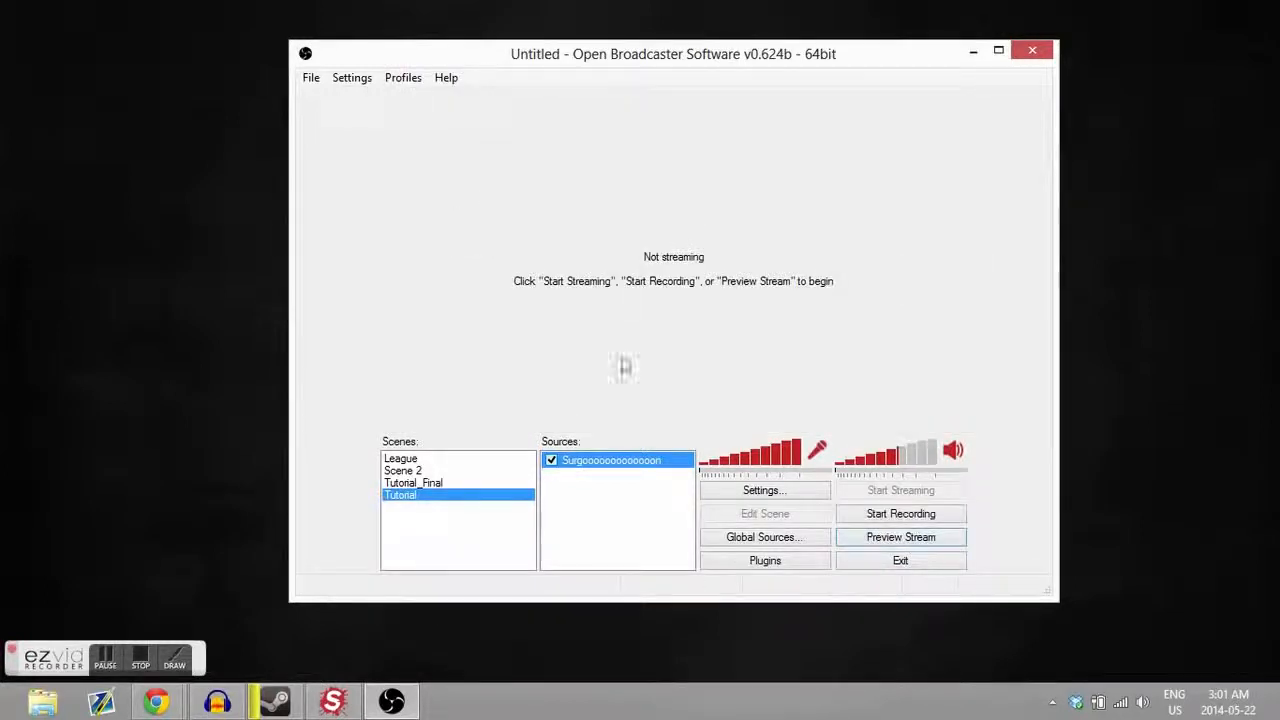
# Add a Video Capture Device source named webcam to the Tutorial scene, using the HP Truevision HD device with audio input disabled
pyautogui.rightClick(617, 491)
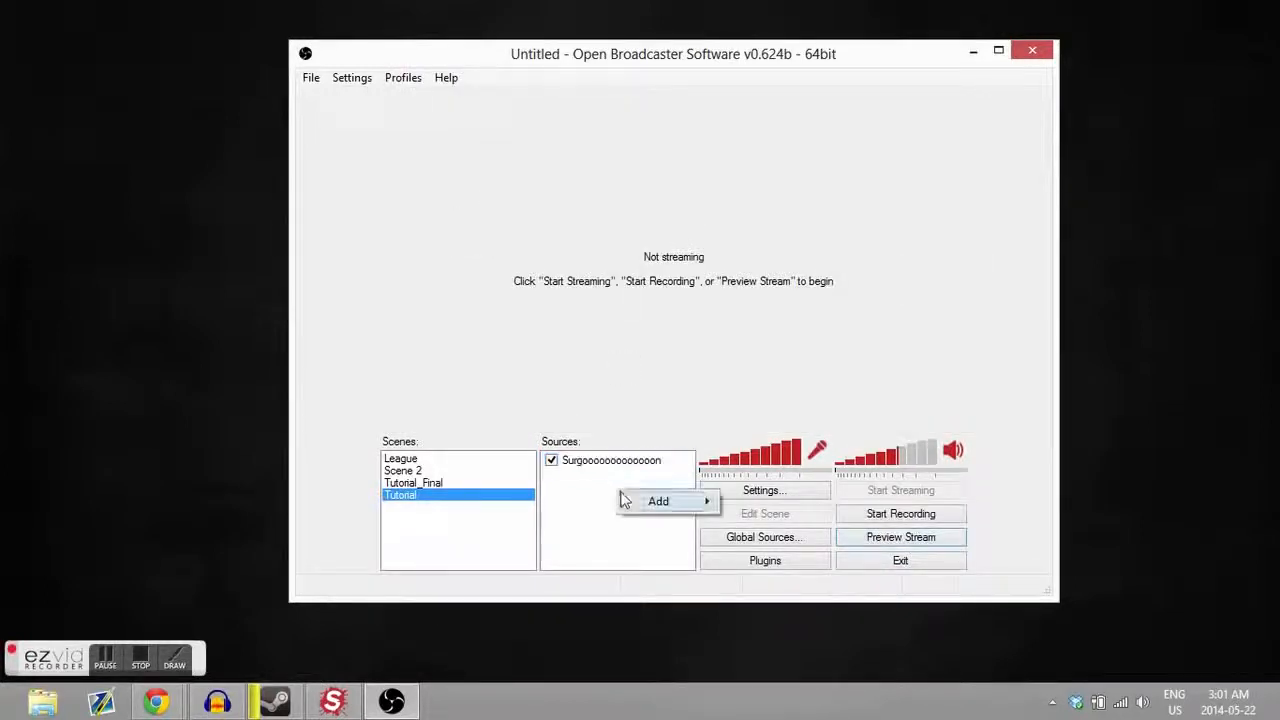
pyautogui.moveTo(679, 503)
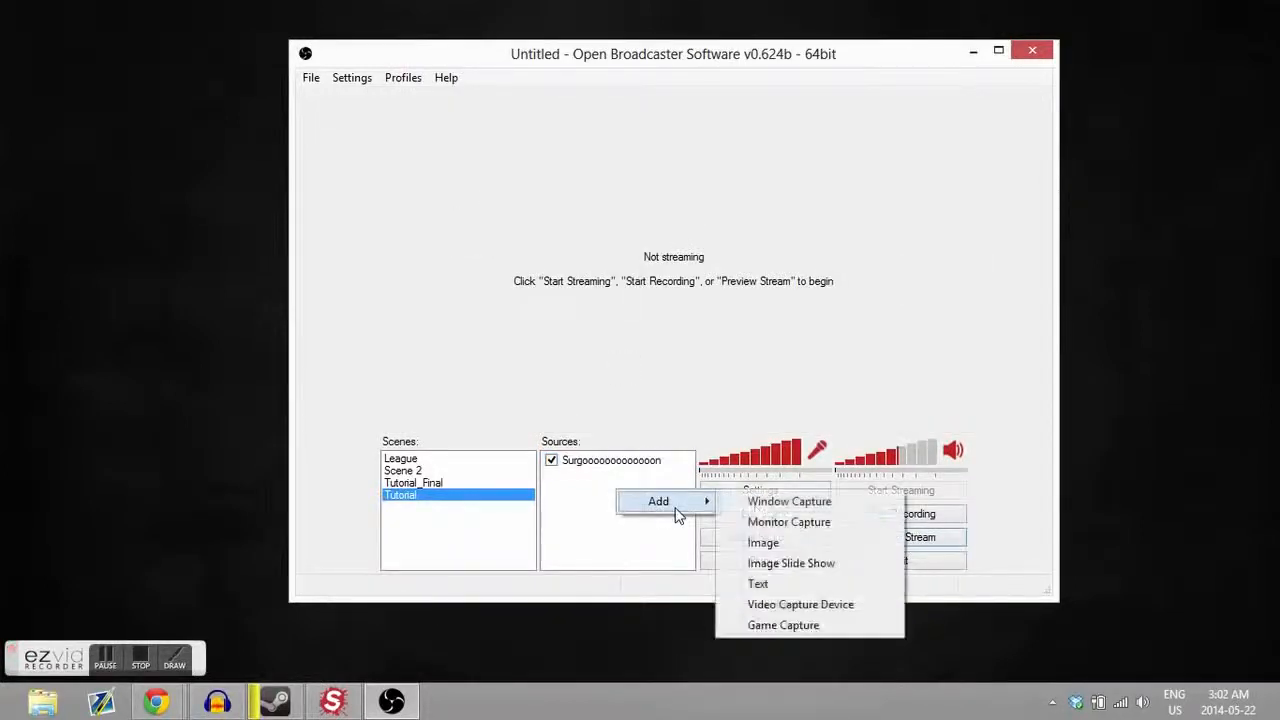
pyautogui.click(824, 605)
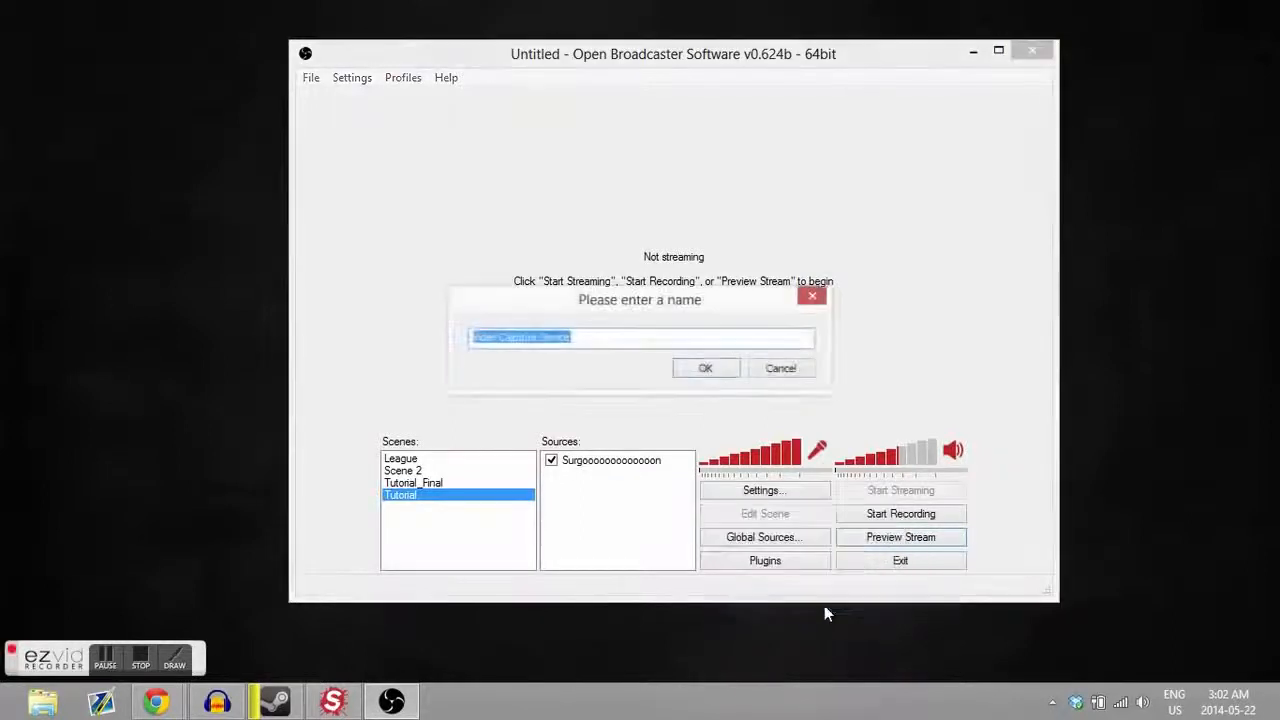
pyautogui.write('webcam')
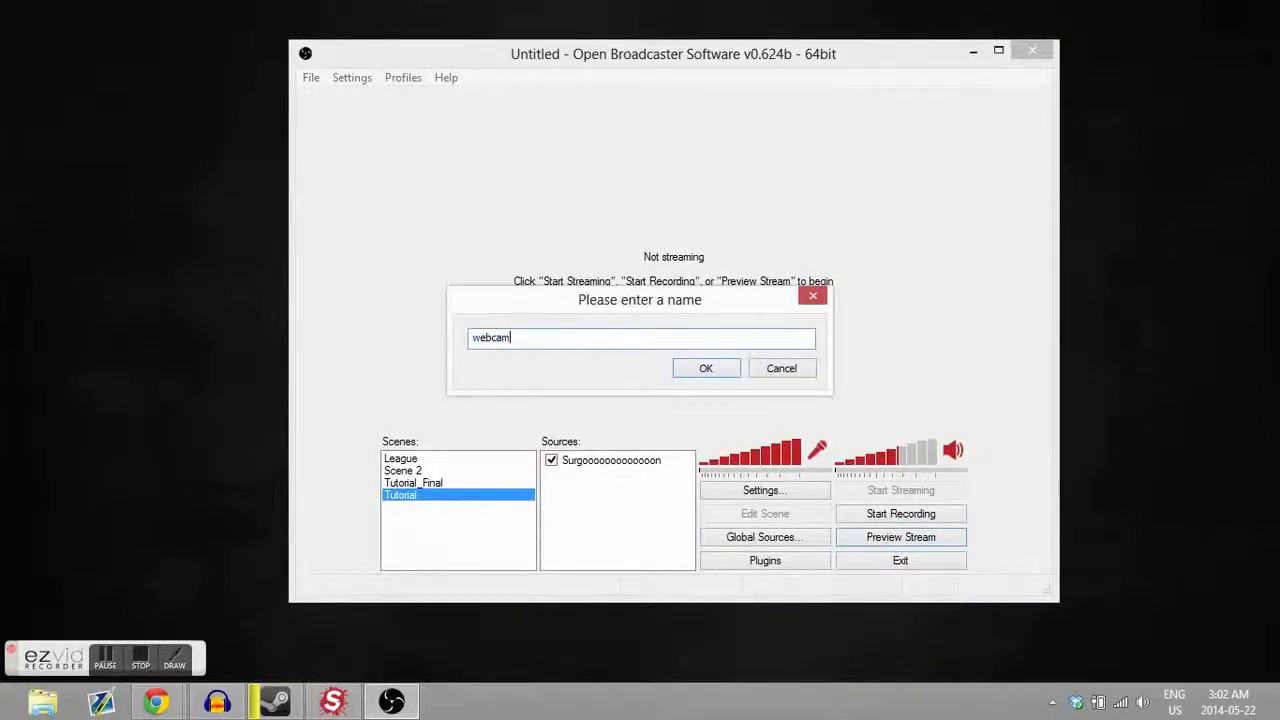
pyautogui.click(706, 368)
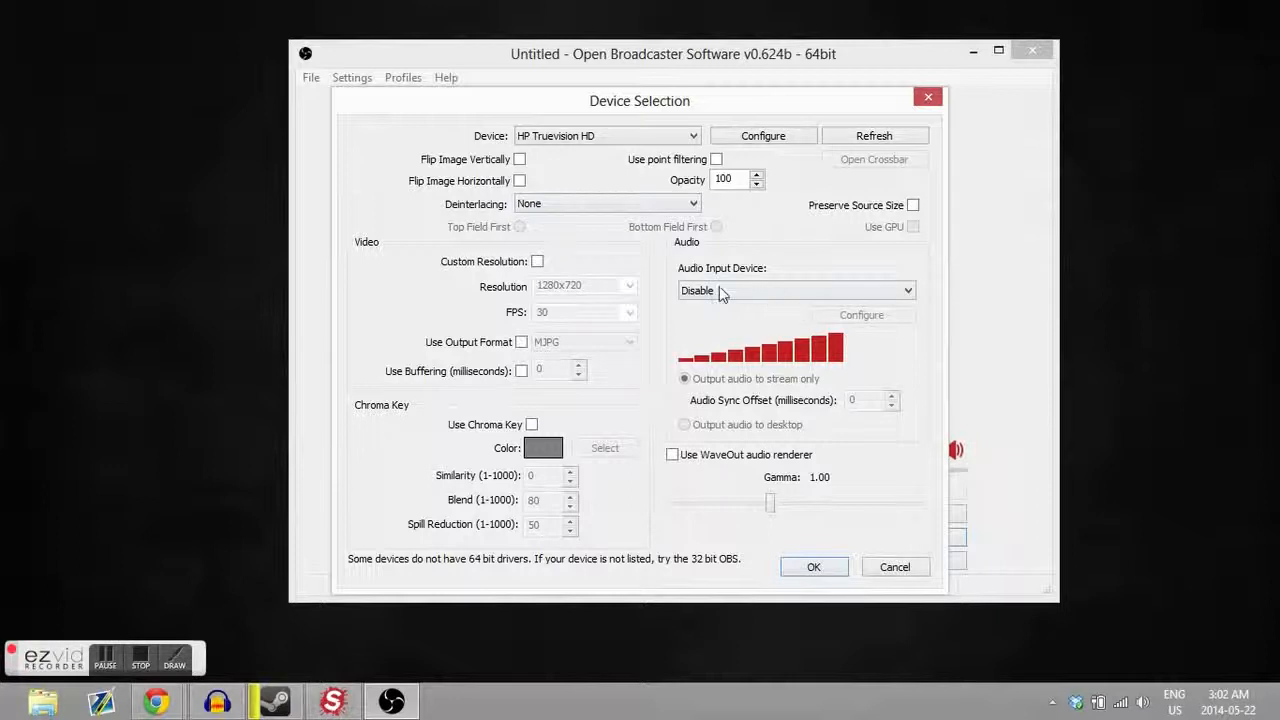
pyautogui.click(744, 289)
pyautogui.click(744, 289)
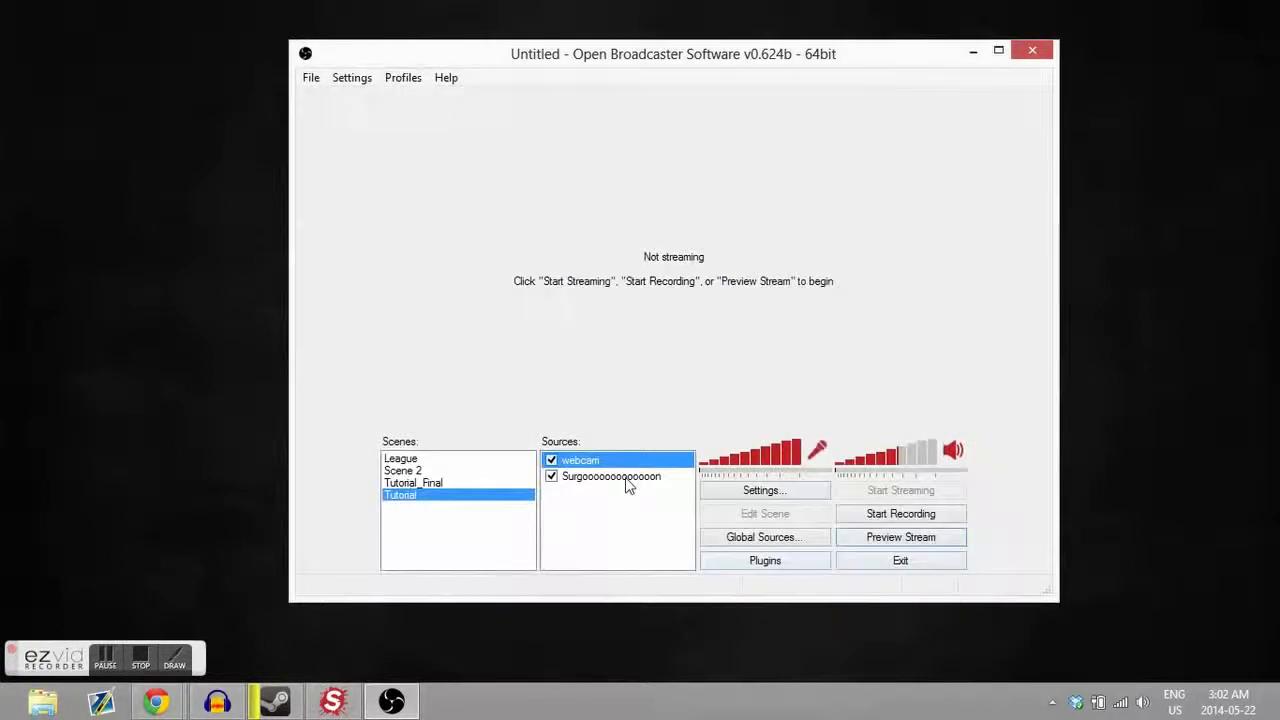
# Preview the stream and edit the scene, shrinking the webcam image into the upper-right corner of the game picture
pyautogui.click(925, 539)
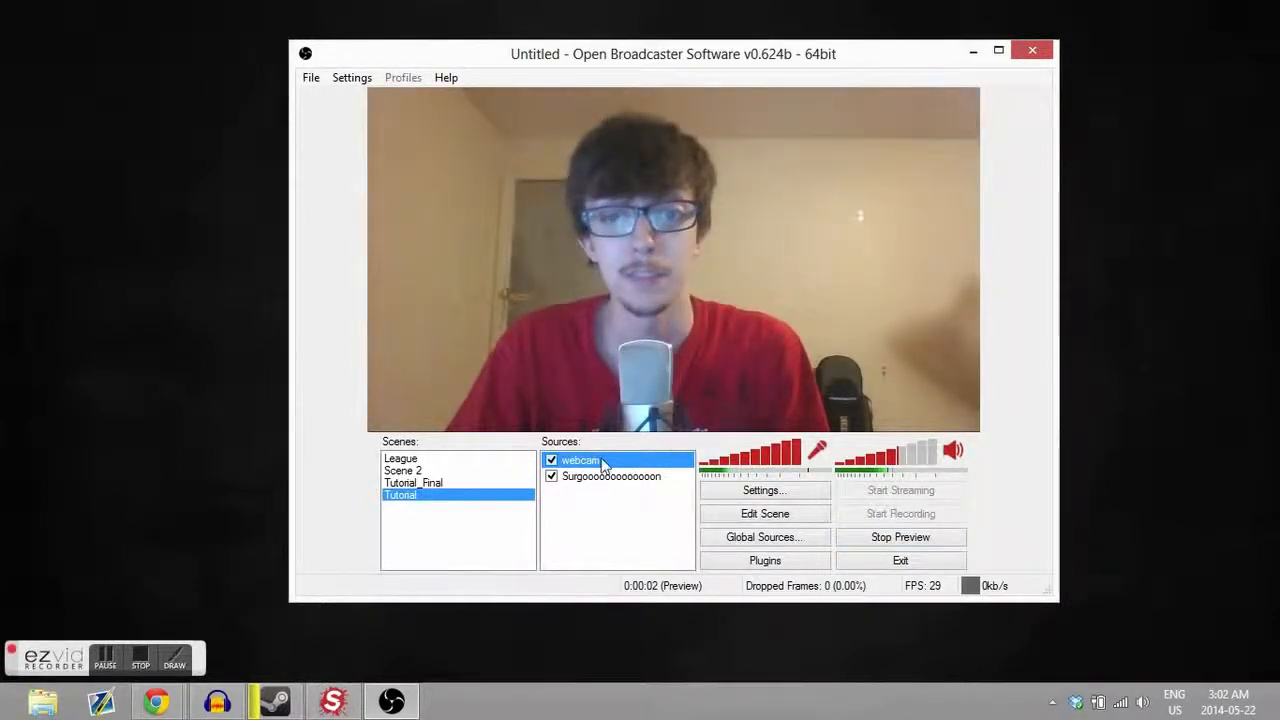
pyautogui.click(765, 515)
pyautogui.moveTo(368, 436); pyautogui.dragTo(666, 263)
pyautogui.moveTo(884, 163); pyautogui.dragTo(806, 186)
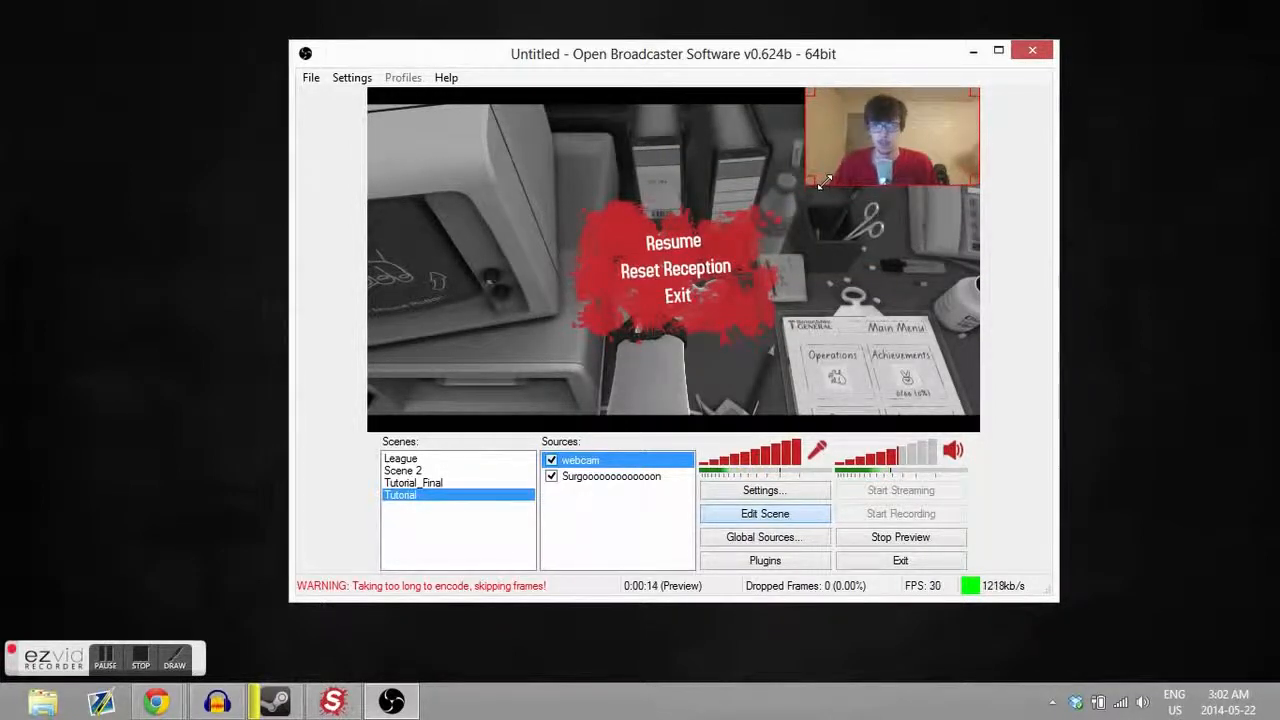
pyautogui.click(752, 518)
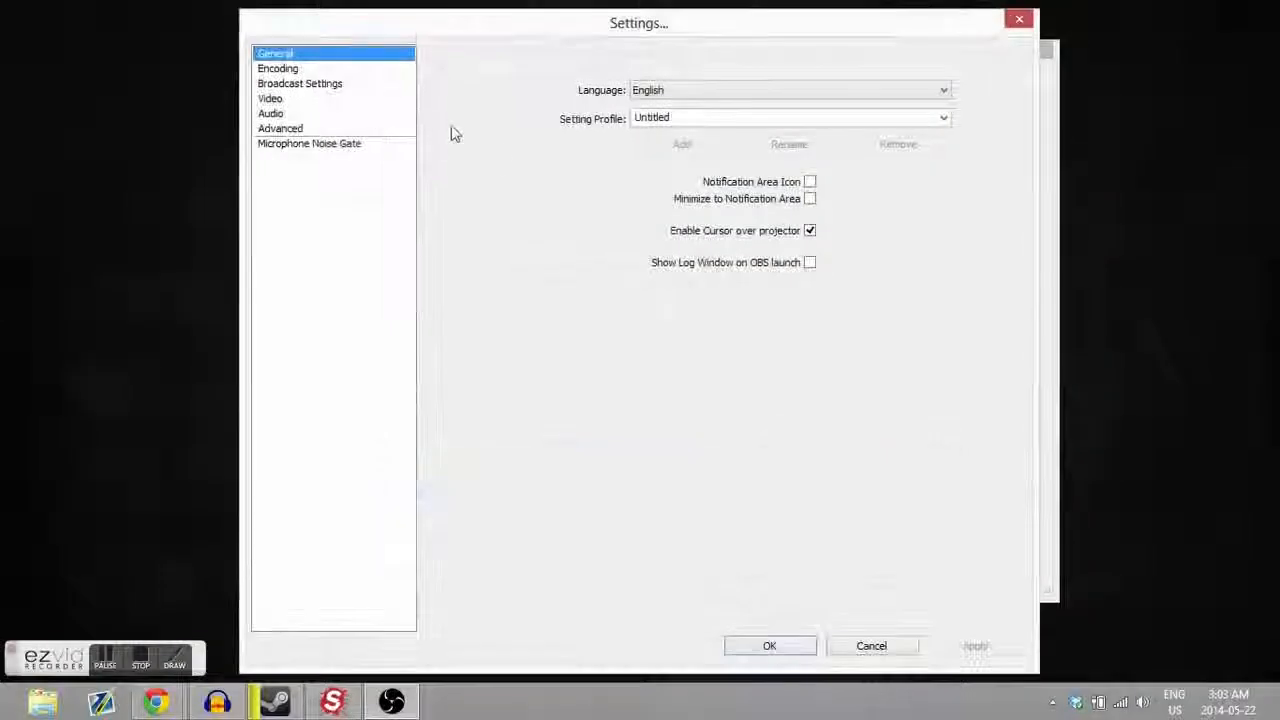
# Set the broadcast mode to File Output Only in the program settings
pyautogui.click(278, 68)
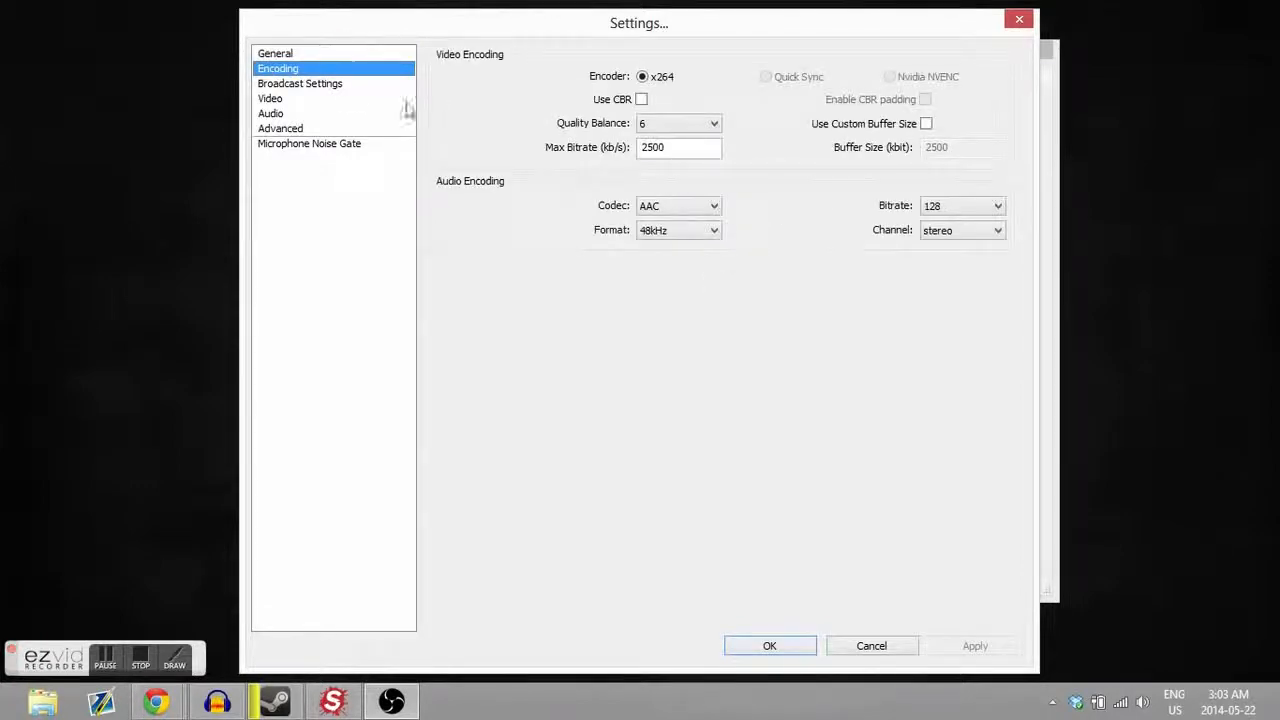
pyautogui.click(300, 84)
pyautogui.click(273, 98)
pyautogui.click(322, 84)
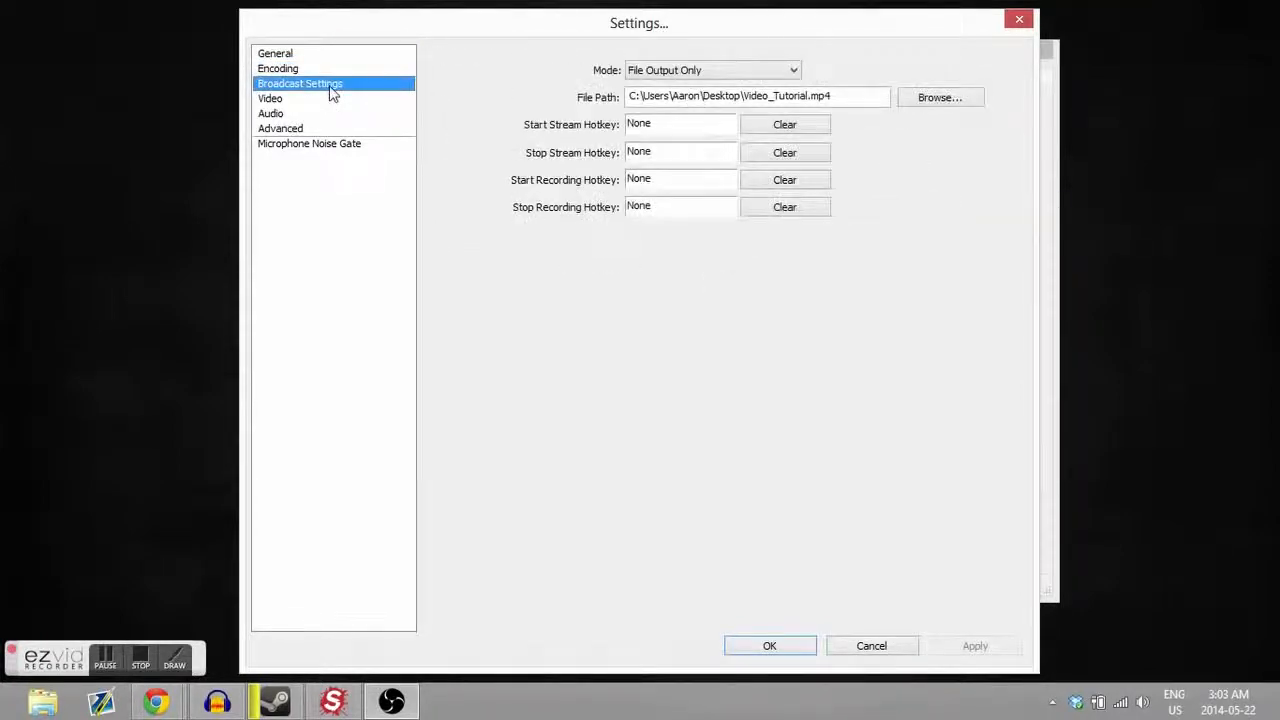
pyautogui.click(700, 70)
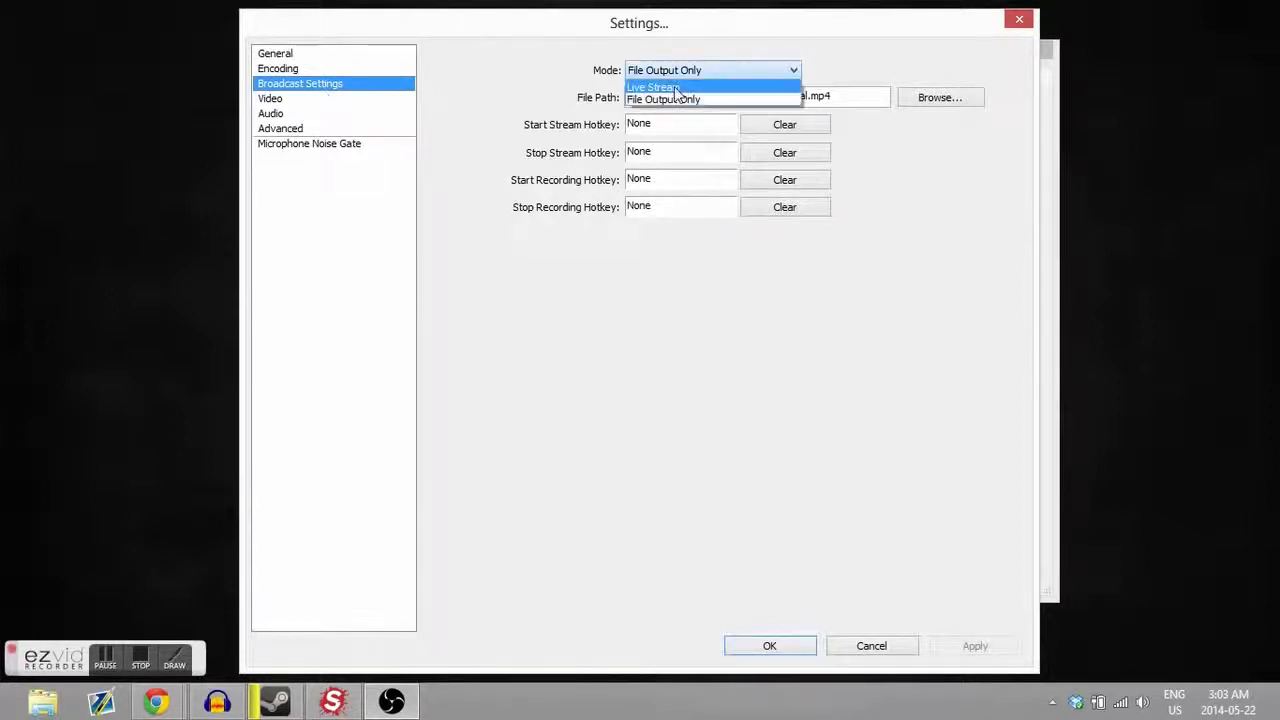
pyautogui.click(665, 100)
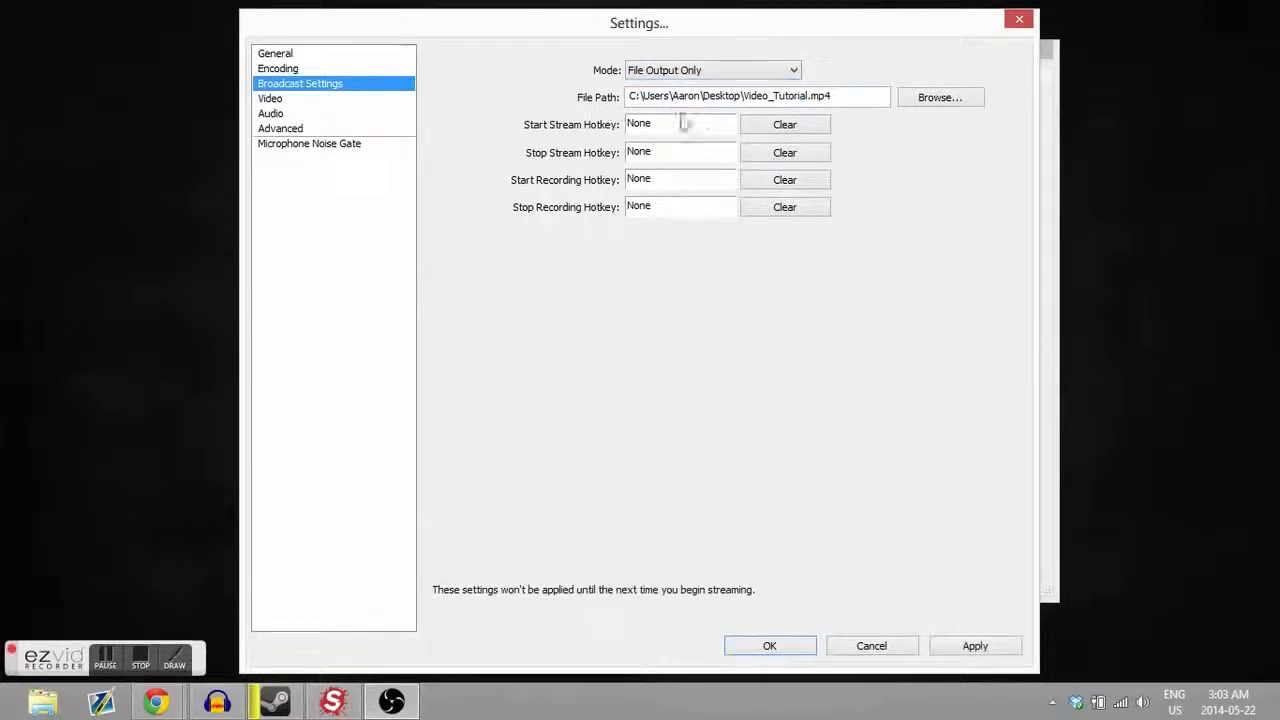
# Open the file chooser for the recording's output path, dismiss it, and apply the broadcast settings
pyautogui.click(942, 98)
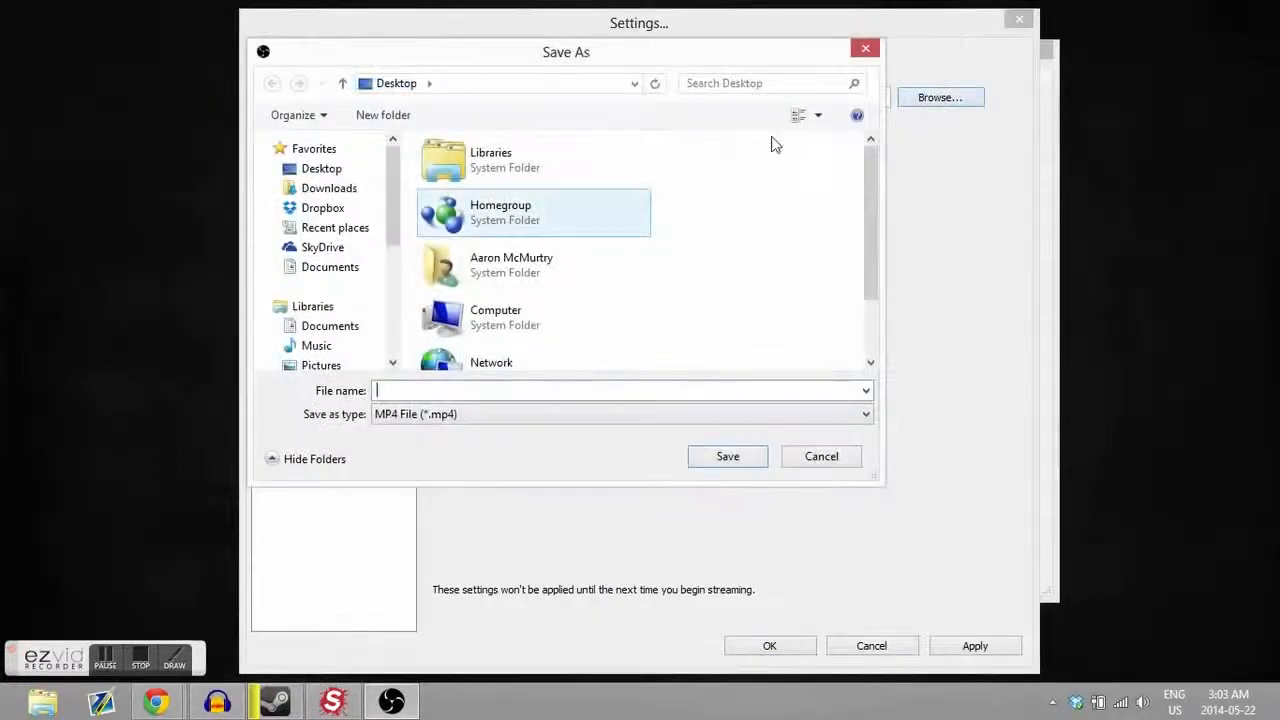
pyautogui.click(866, 49)
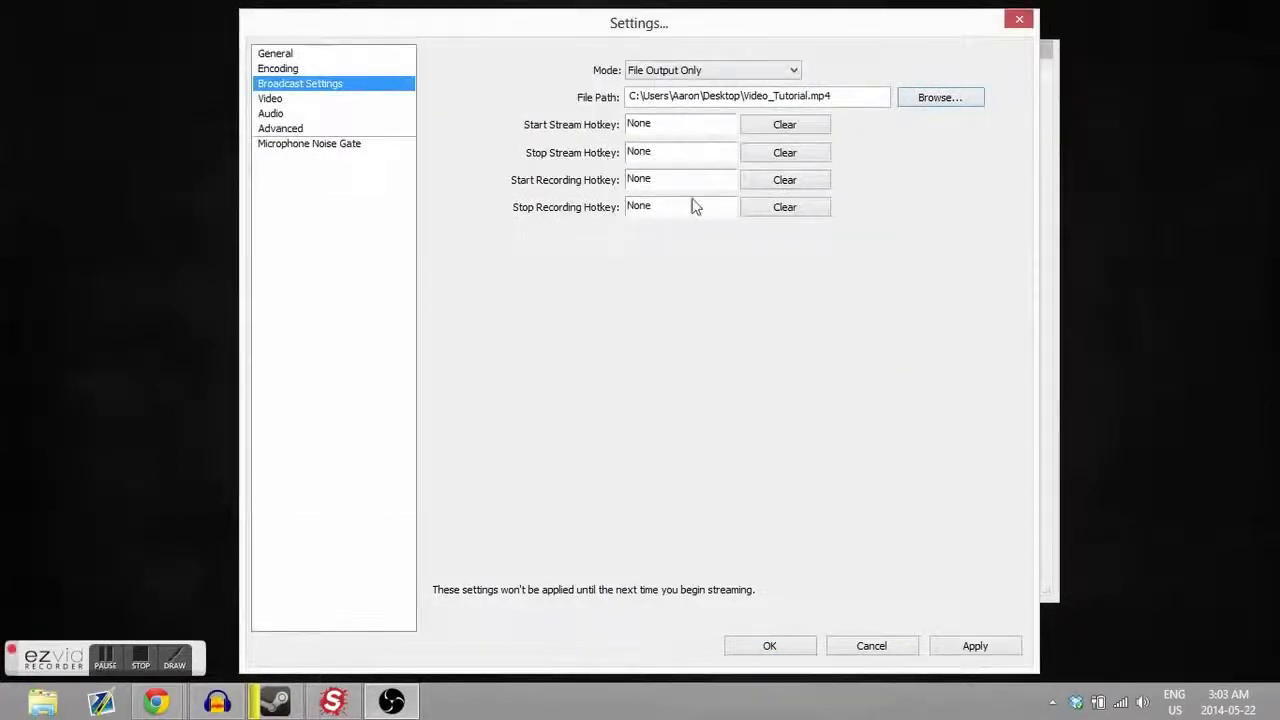
pyautogui.click(280, 68)
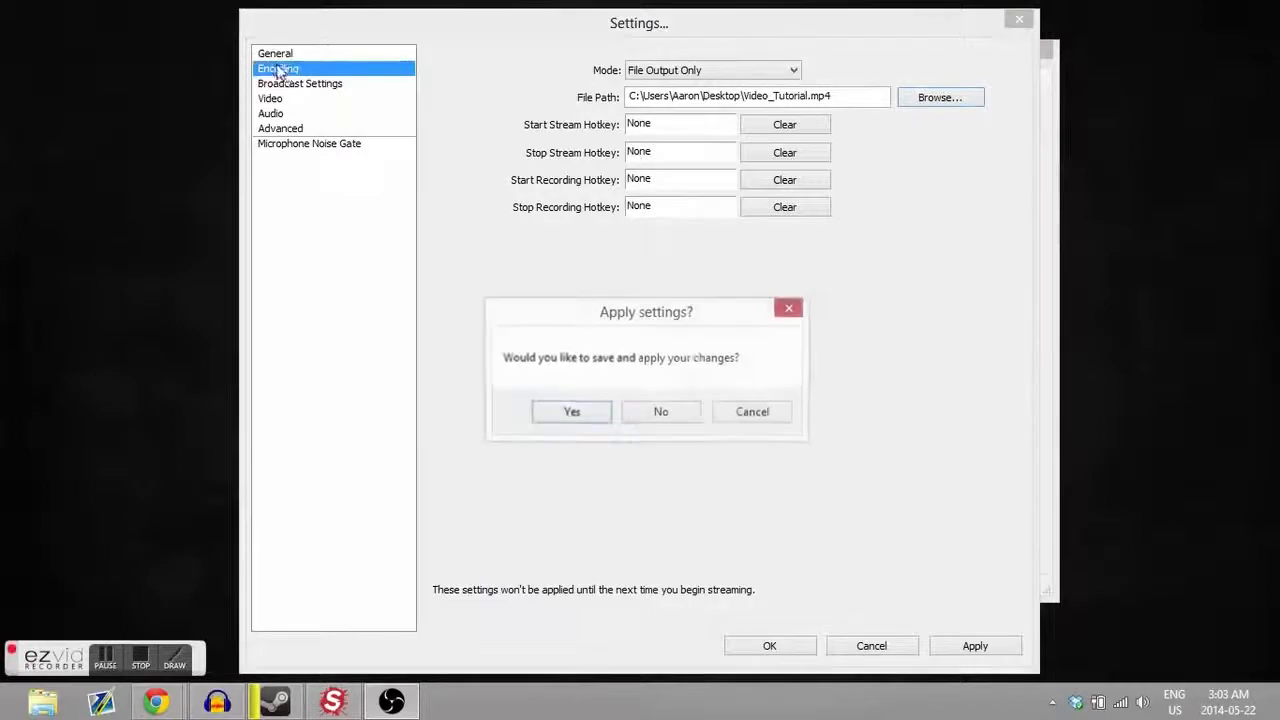
pyautogui.click(588, 410)
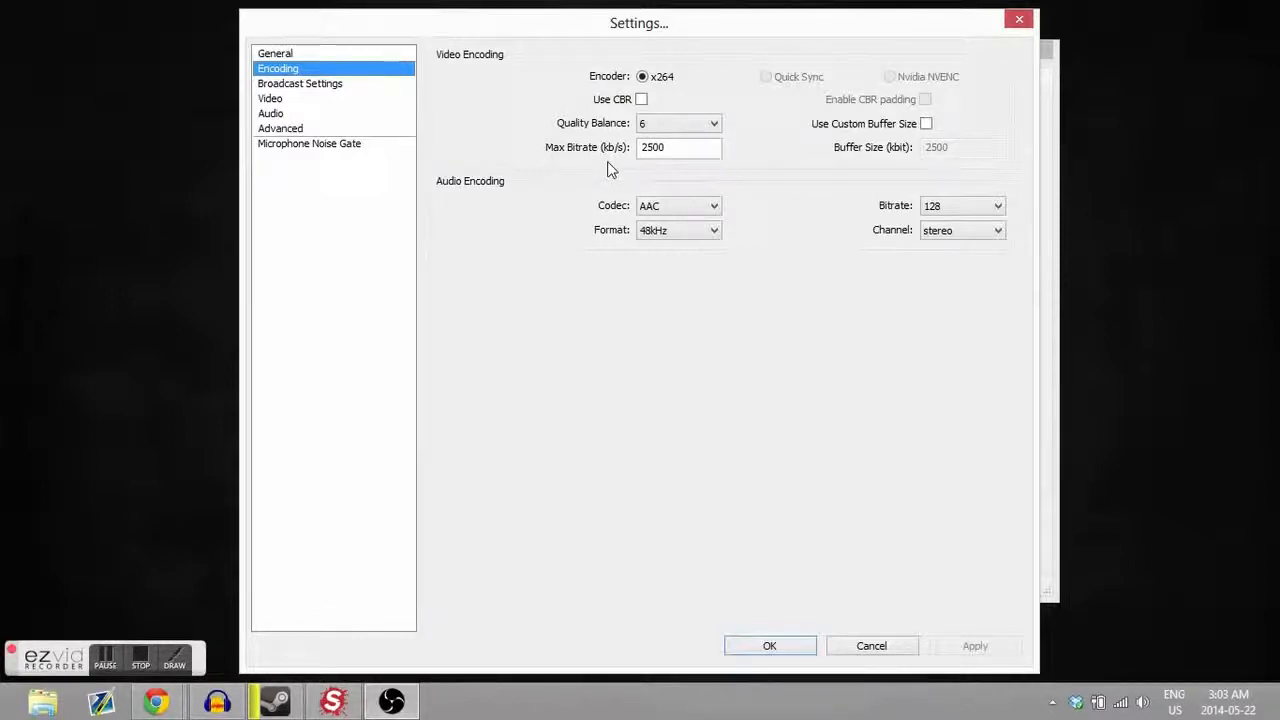
# Set the maximum video bitrate to 2000 kb/s in the encoding settings, leaving the quality balance at 6
pyautogui.click(666, 124)
pyautogui.click(806, 170)
pyautogui.moveTo(690, 150)
pyautogui.doubleClick(648, 148)
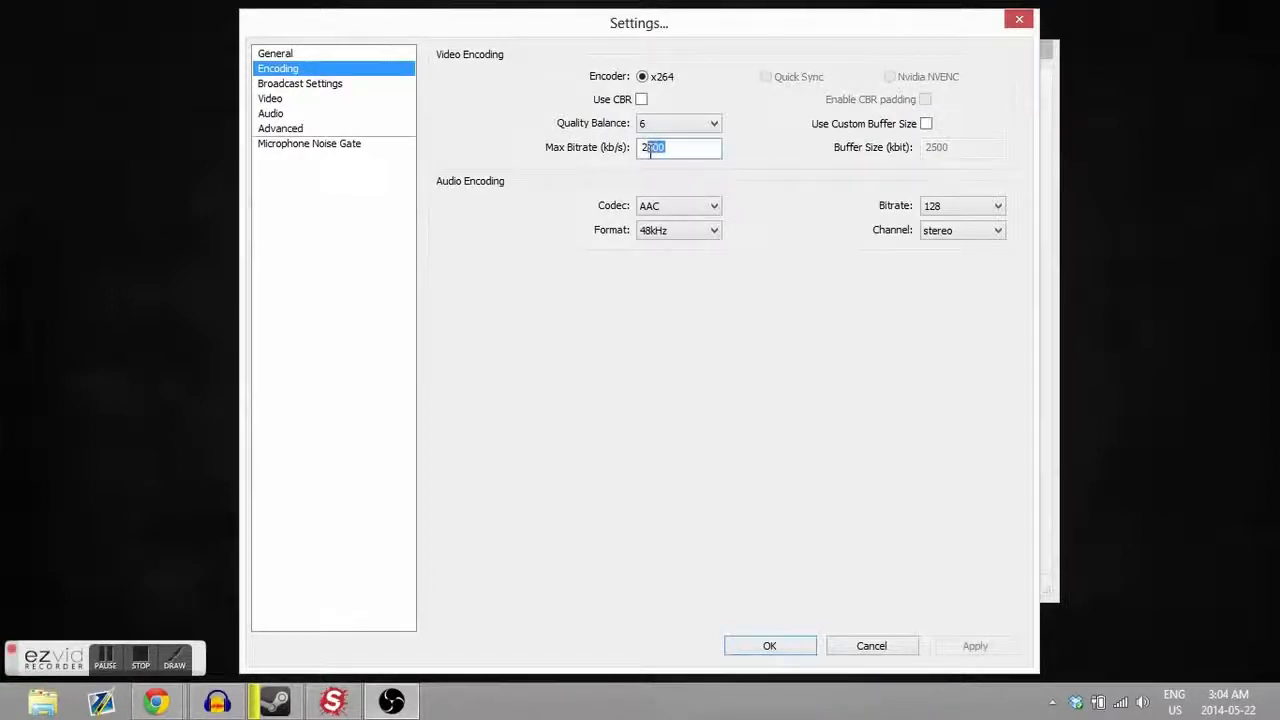
pyautogui.write('2000')
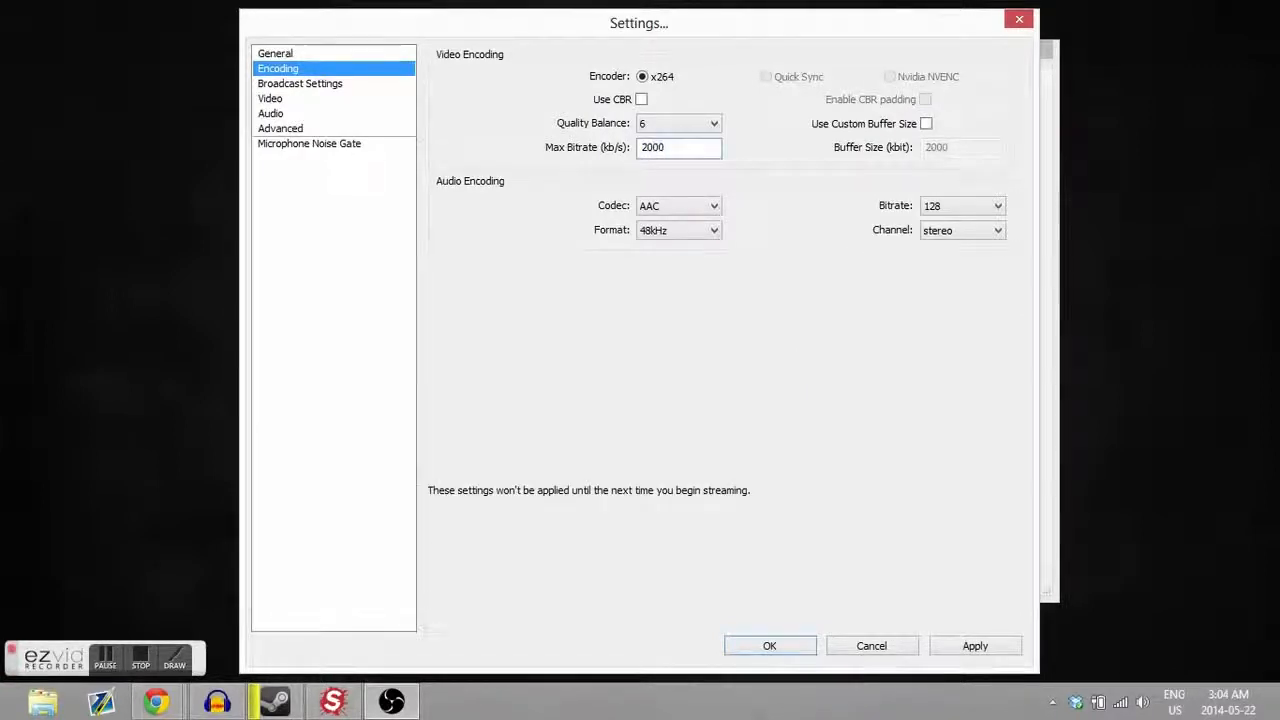
# Check the audio codec and format choices, keeping AAC and 48kHz, and save the encoding changes
pyautogui.click(656, 207)
pyautogui.click(775, 210)
pyautogui.click(706, 230)
pyautogui.click(816, 218)
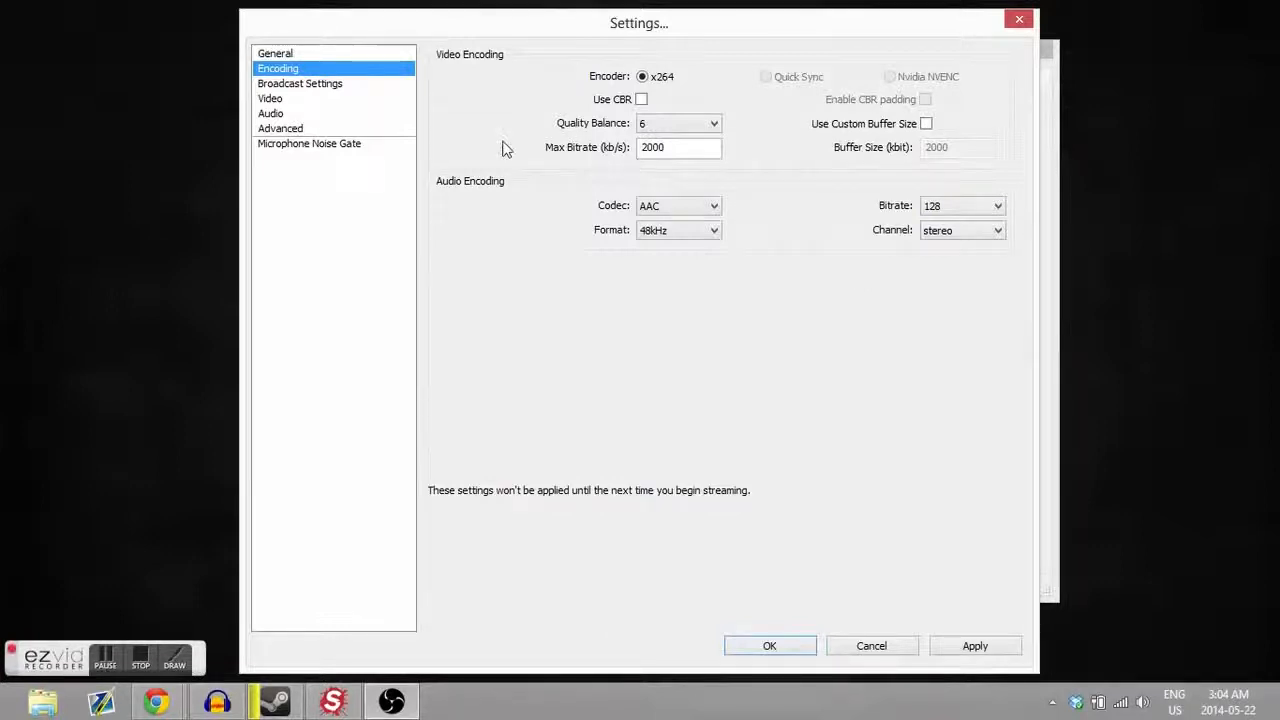
pyautogui.click(311, 88)
pyautogui.click(590, 418)
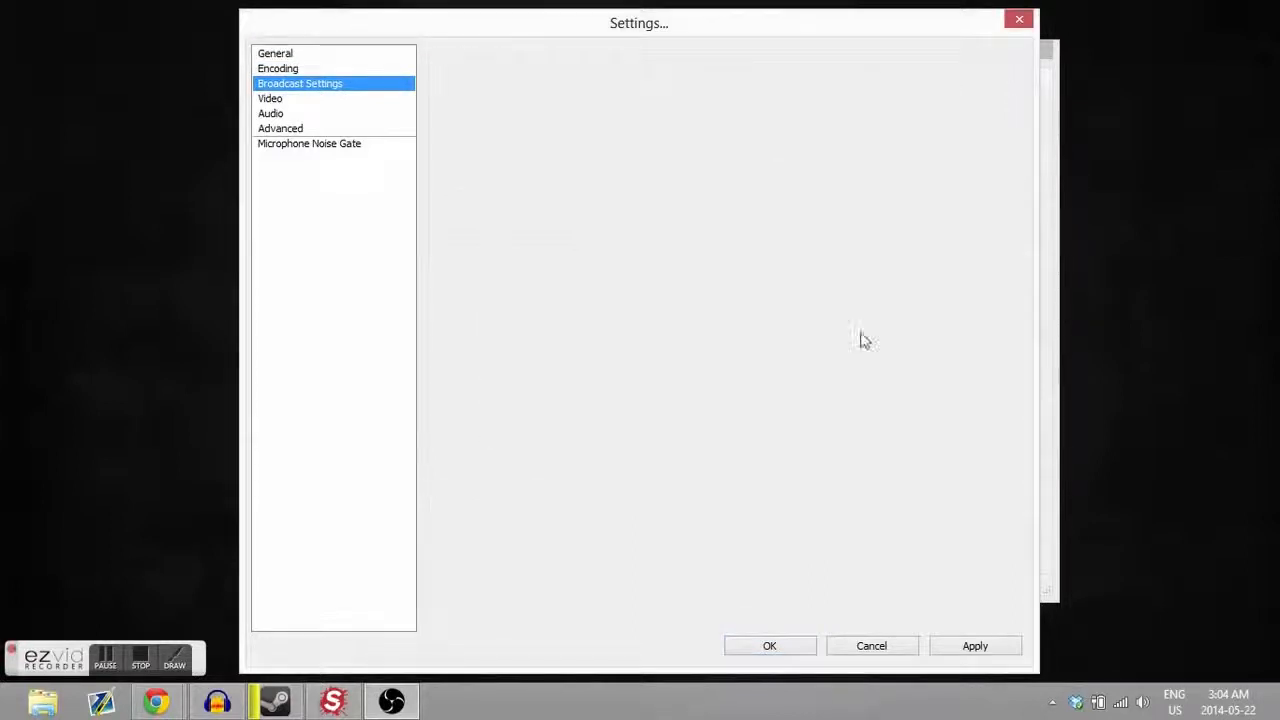
# Review the frame rate, custom base resolution and video adapter in the video settings
pyautogui.click(276, 103)
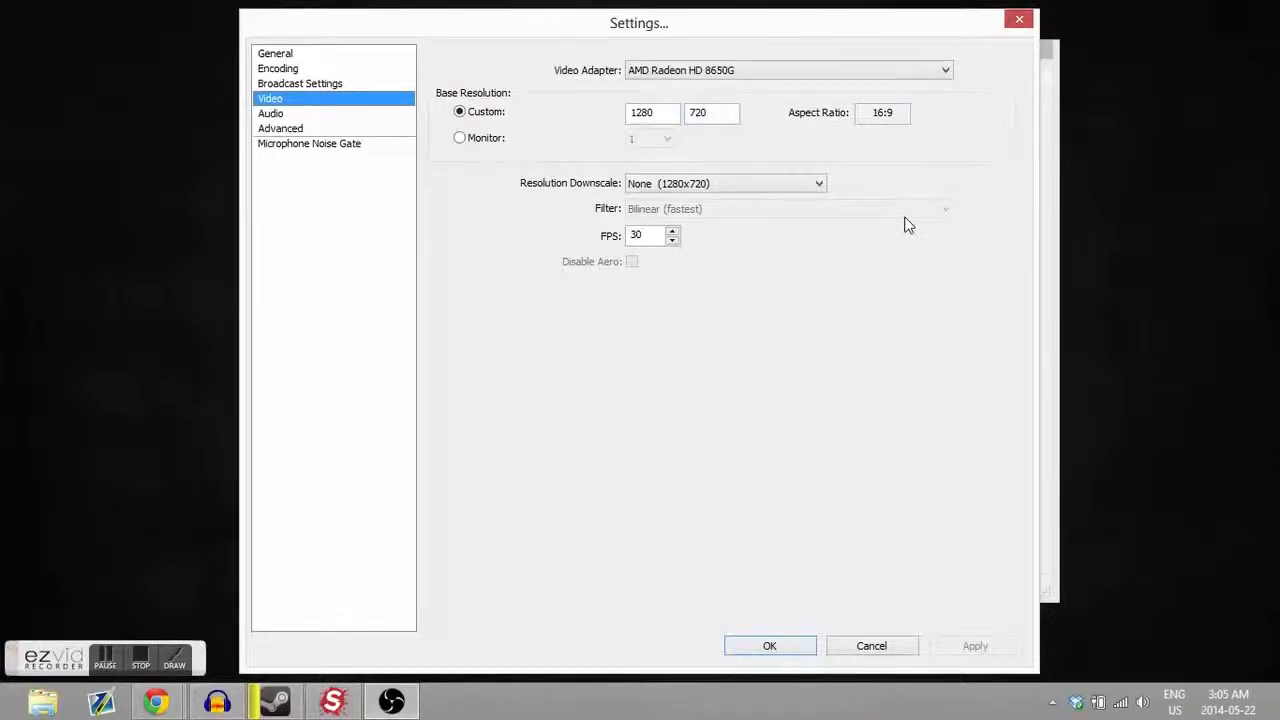
pyautogui.doubleClick(640, 234)
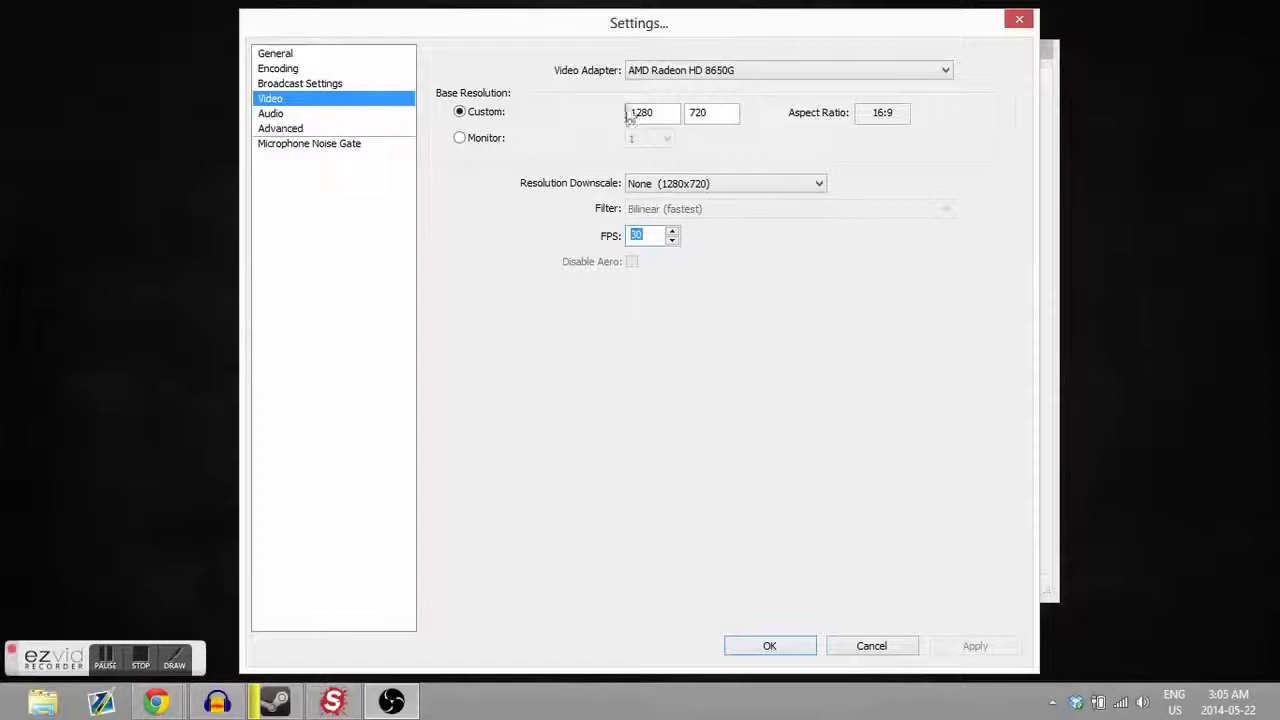
pyautogui.moveTo(664, 112); pyautogui.dragTo(600, 118)
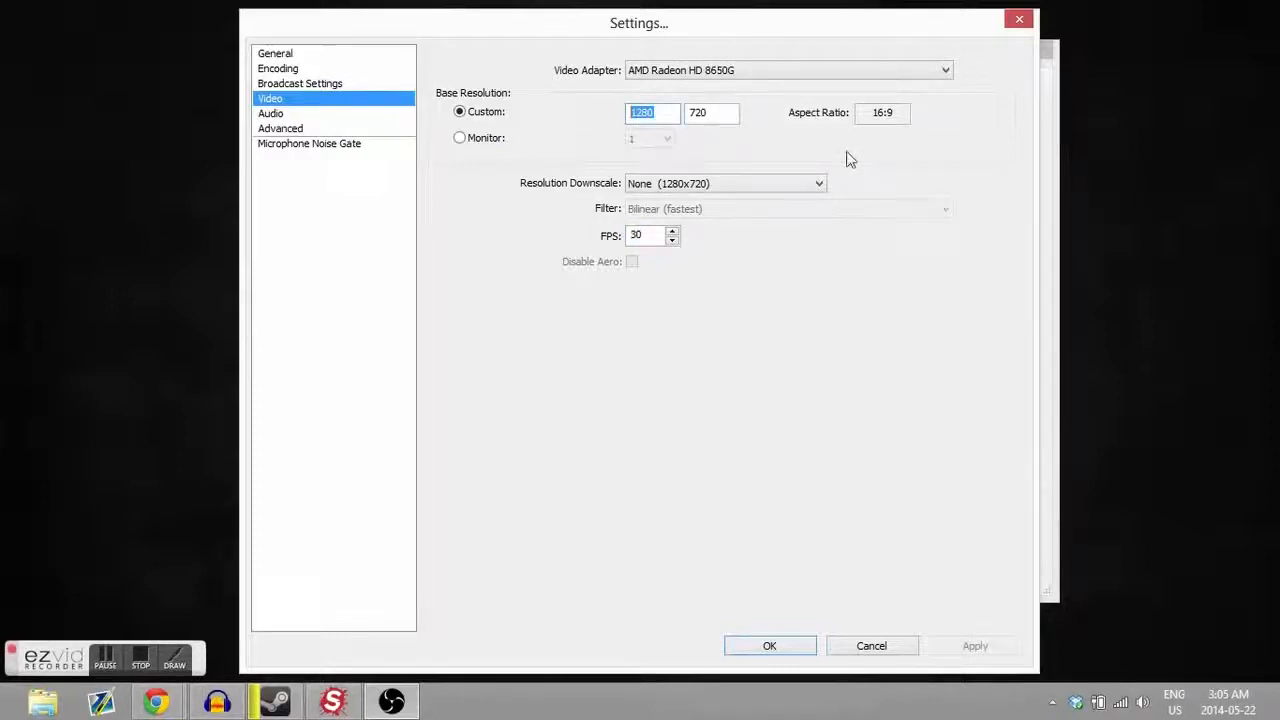
pyautogui.click(762, 69)
pyautogui.click(762, 85)
# Check the desktop audio device, choose ZOOM Recording Mixer as the microphone device, and save the audio settings
pyautogui.click(290, 113)
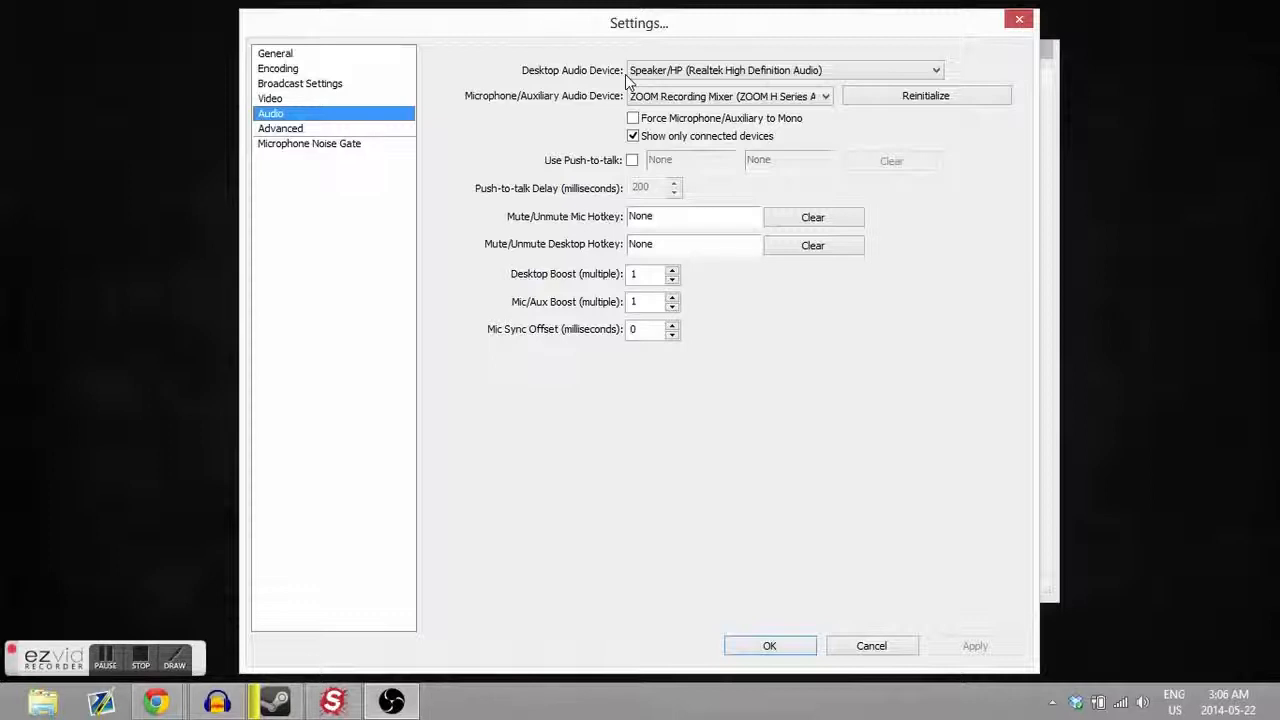
pyautogui.click(682, 72)
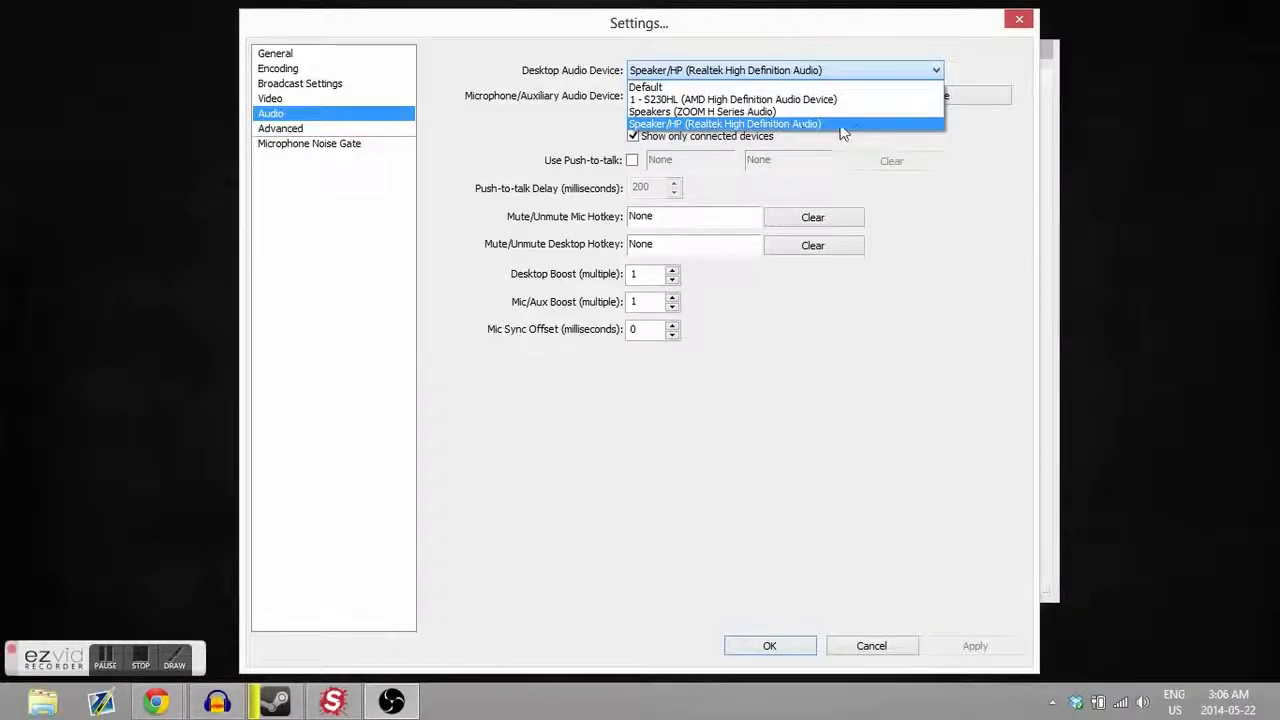
pyautogui.click(965, 179)
pyautogui.click(688, 98)
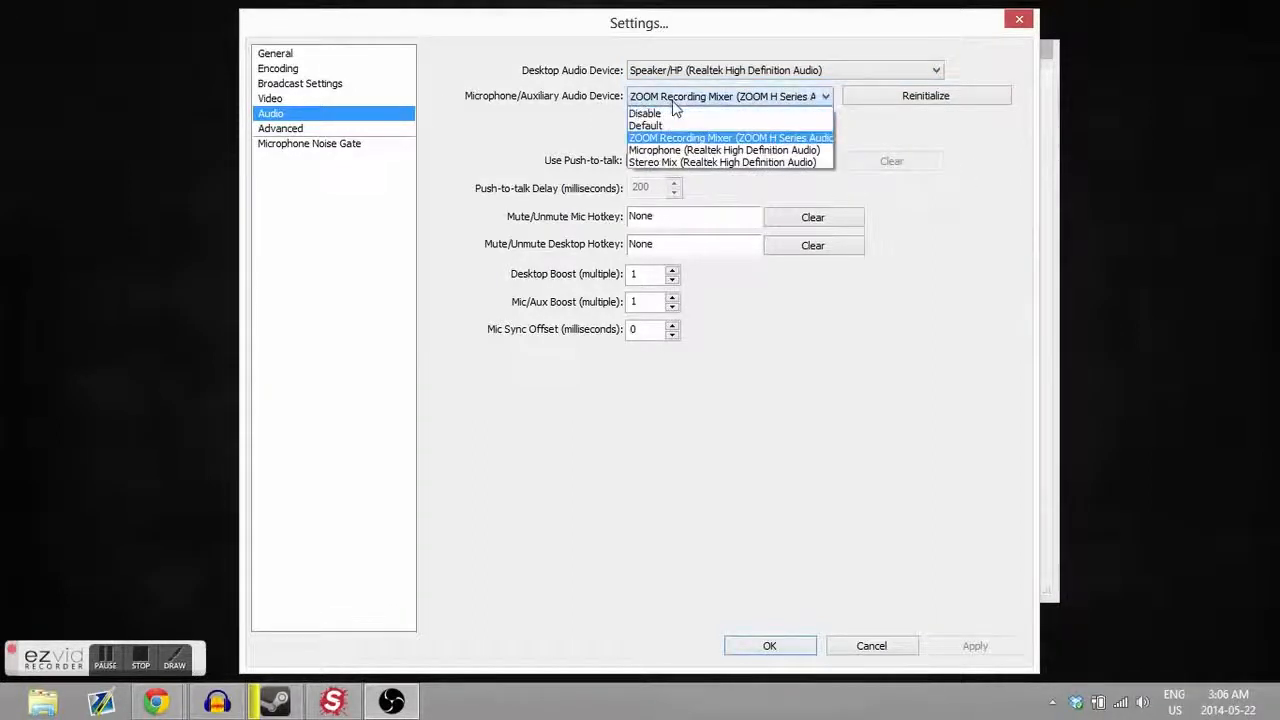
pyautogui.click(750, 138)
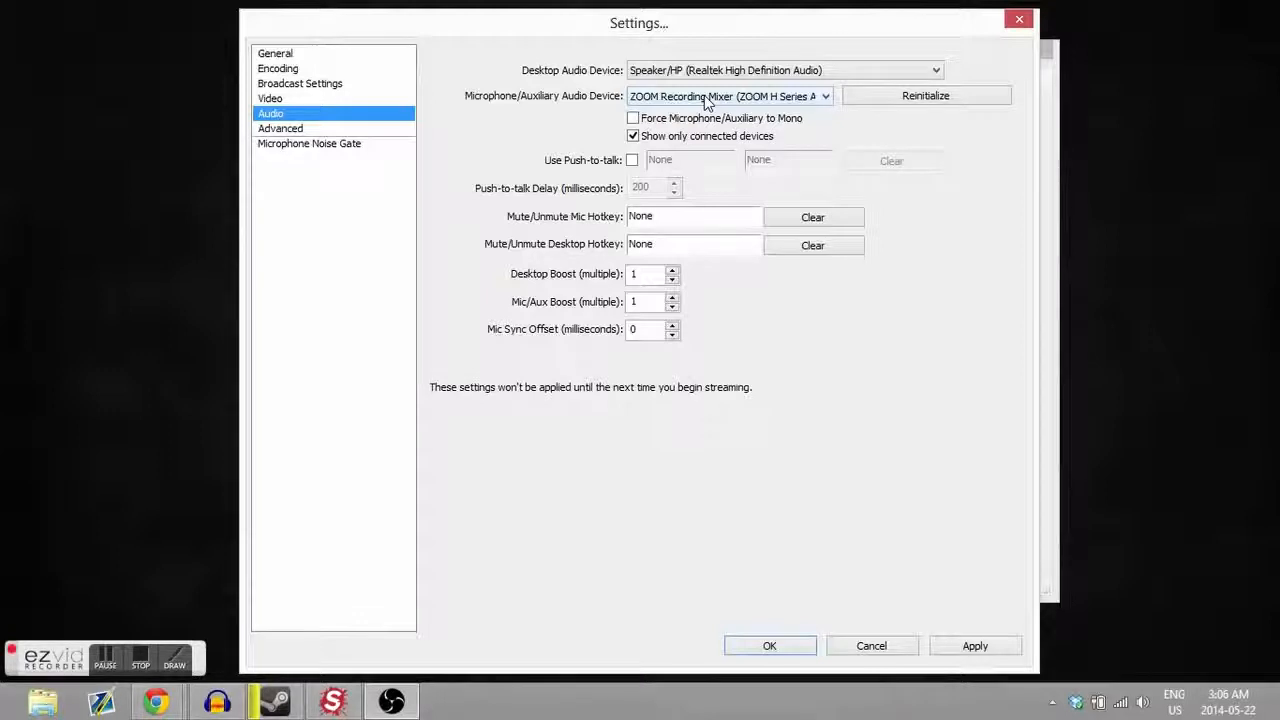
pyautogui.click(320, 128)
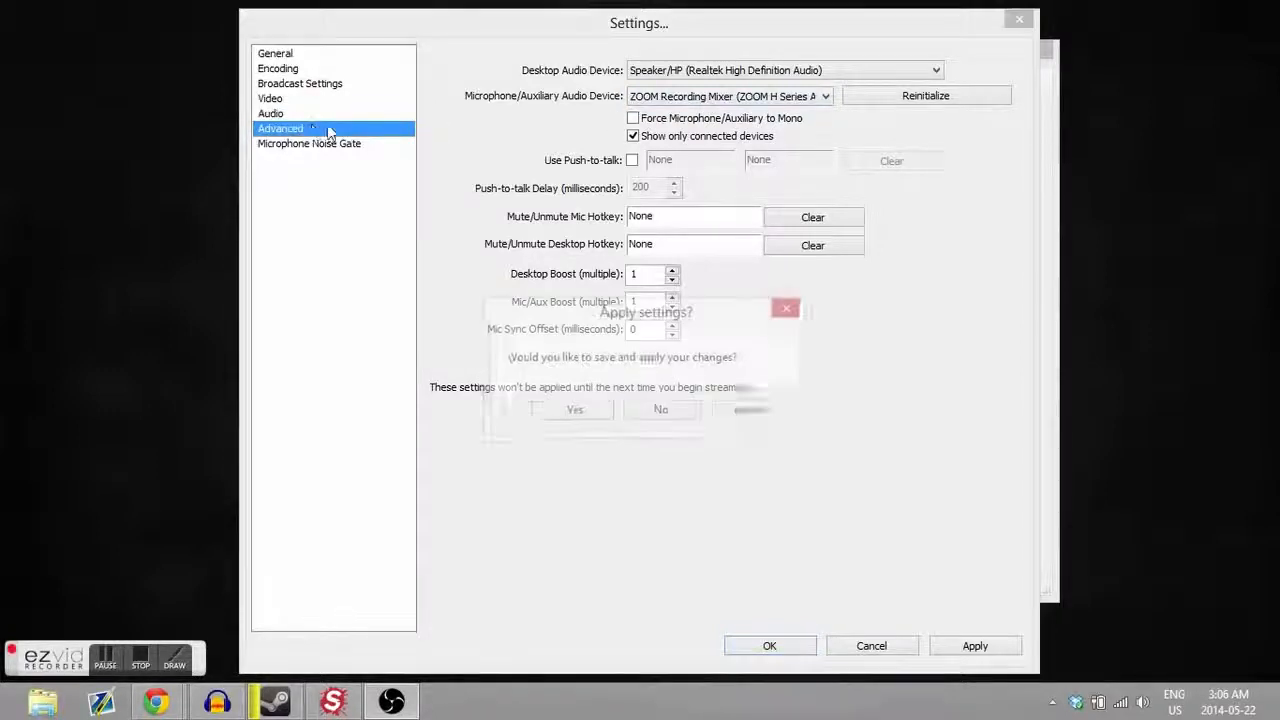
pyautogui.click(586, 416)
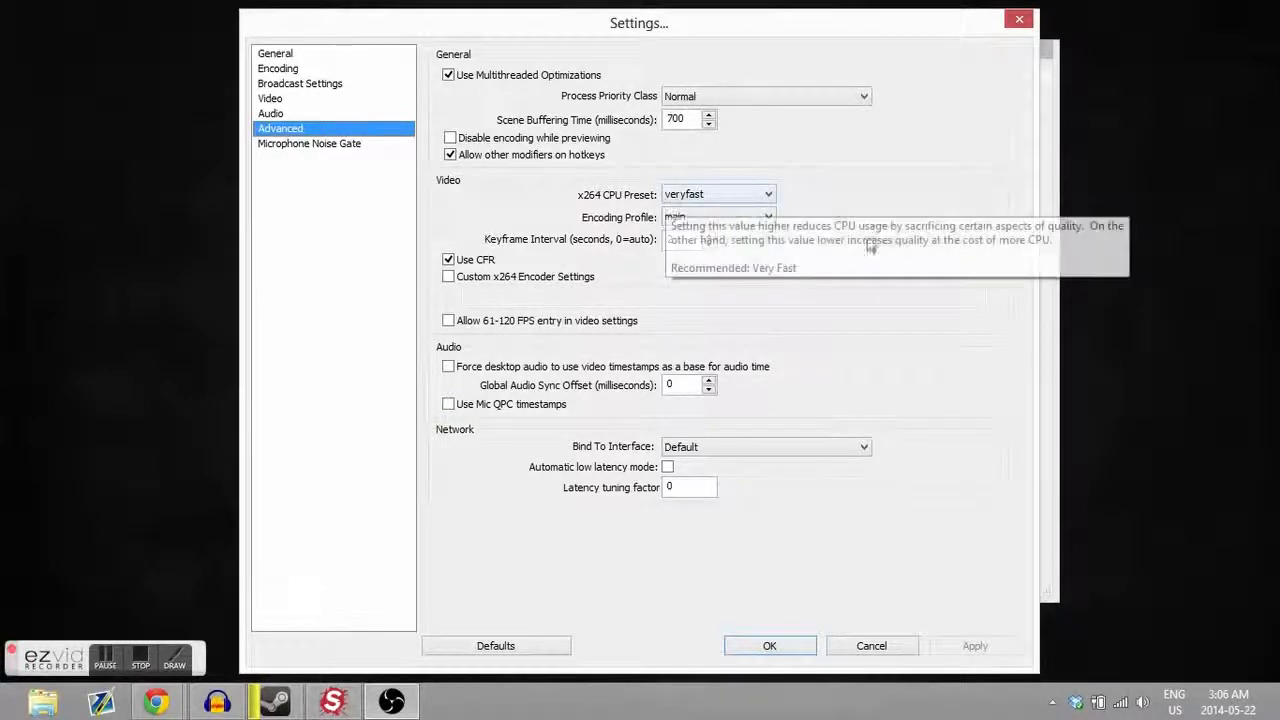
# Examine the x264 CPU preset and process priority class options in the advanced settings
pyautogui.click(720, 194)
pyautogui.click(886, 222)
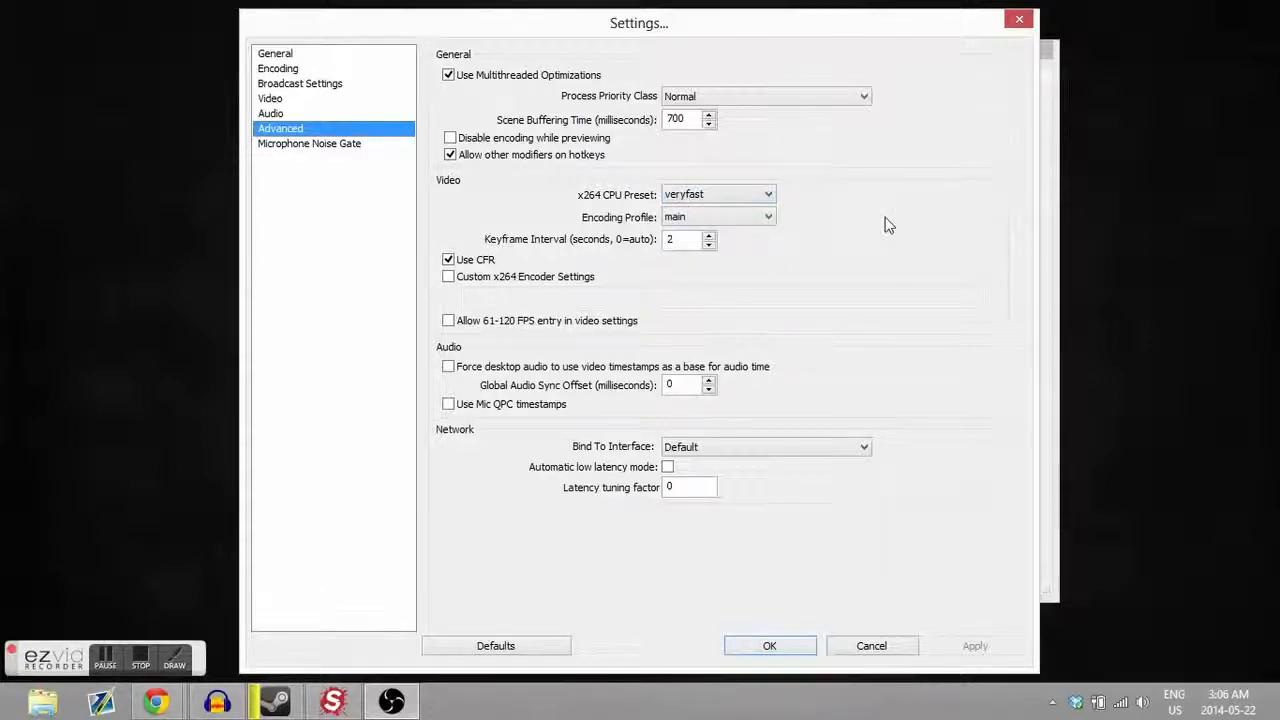
pyautogui.click(723, 97)
pyautogui.click(996, 218)
pyautogui.click(763, 198)
pyautogui.click(980, 240)
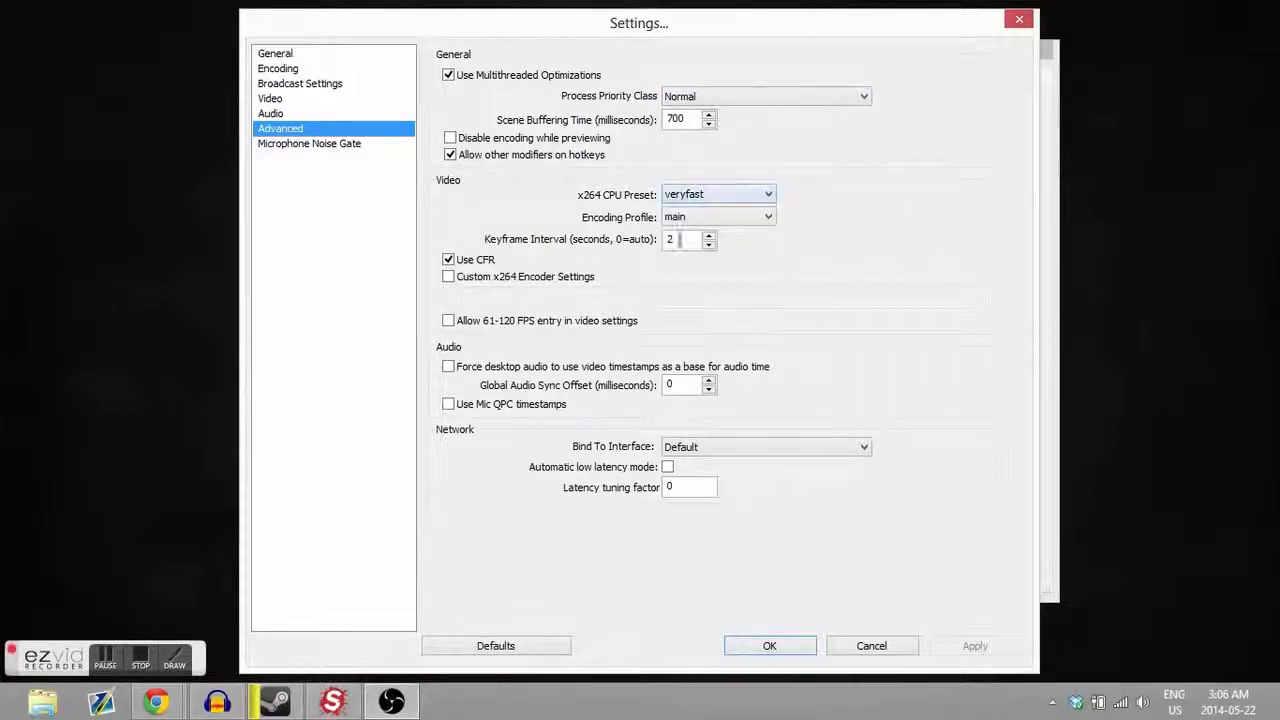
# Review the microphone noise gate and encoding settings, and confirm the settings window
pyautogui.click(302, 146)
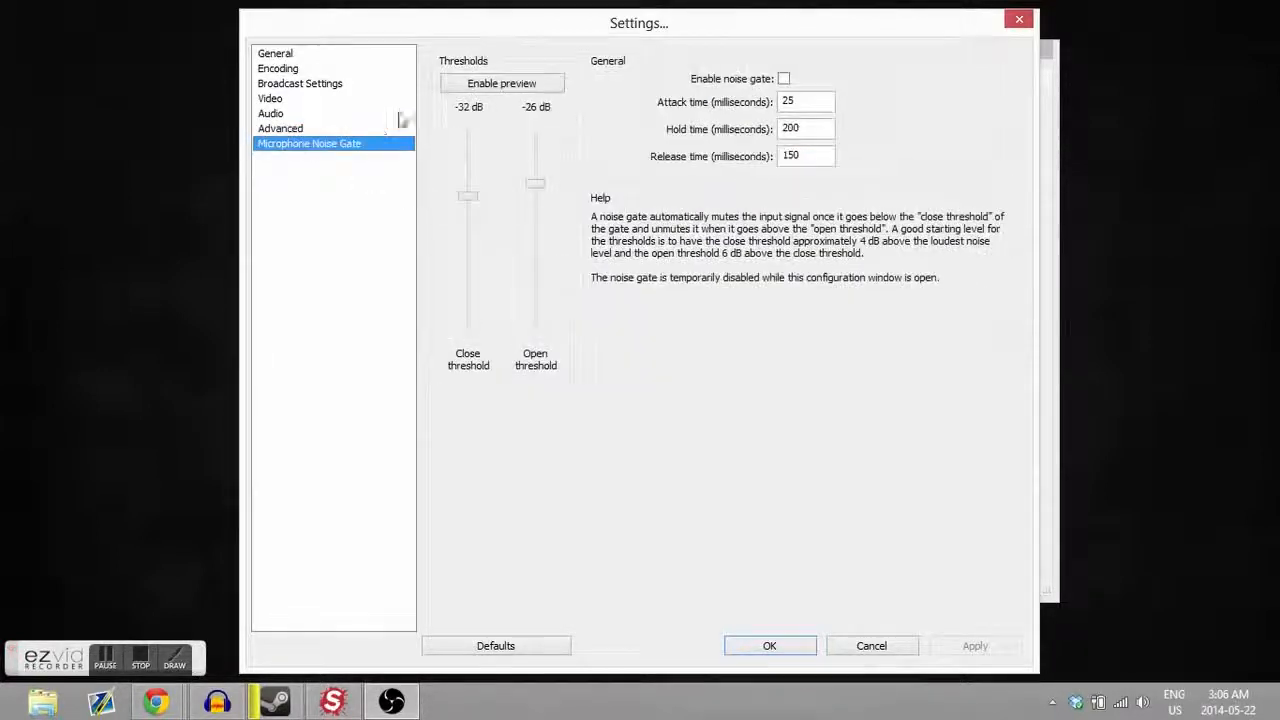
pyautogui.click(283, 69)
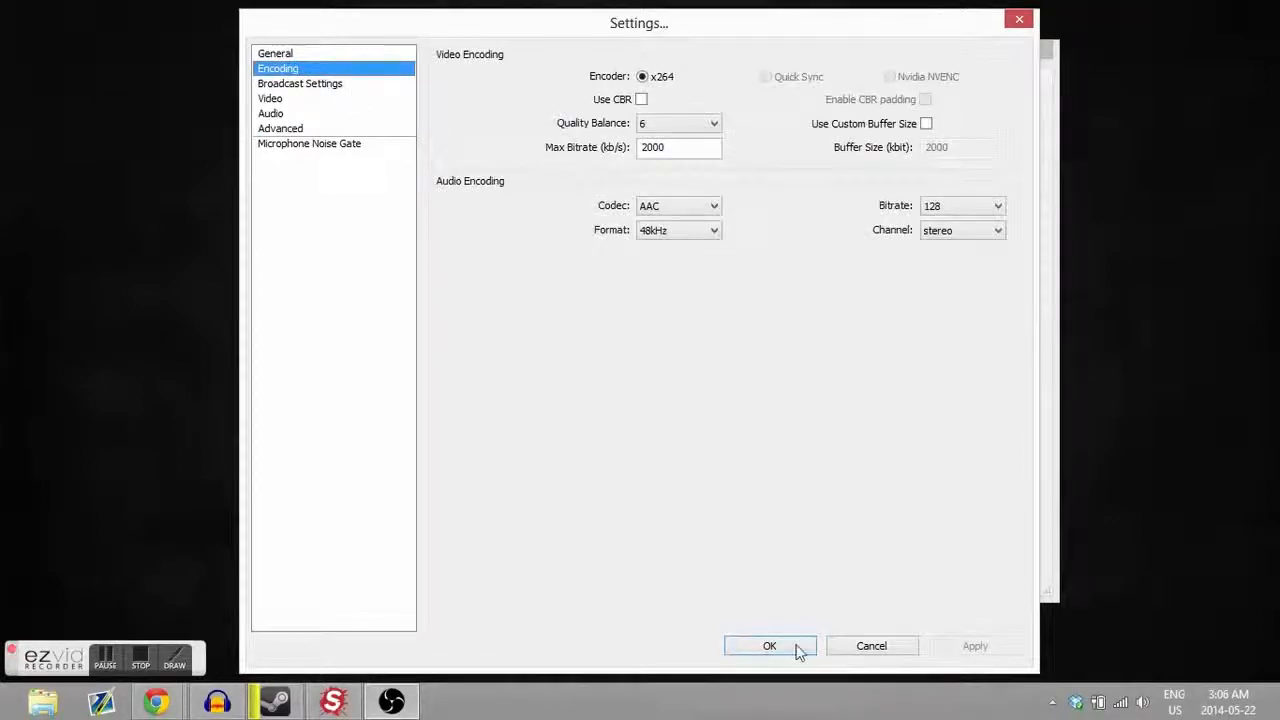
pyautogui.click(769, 646)
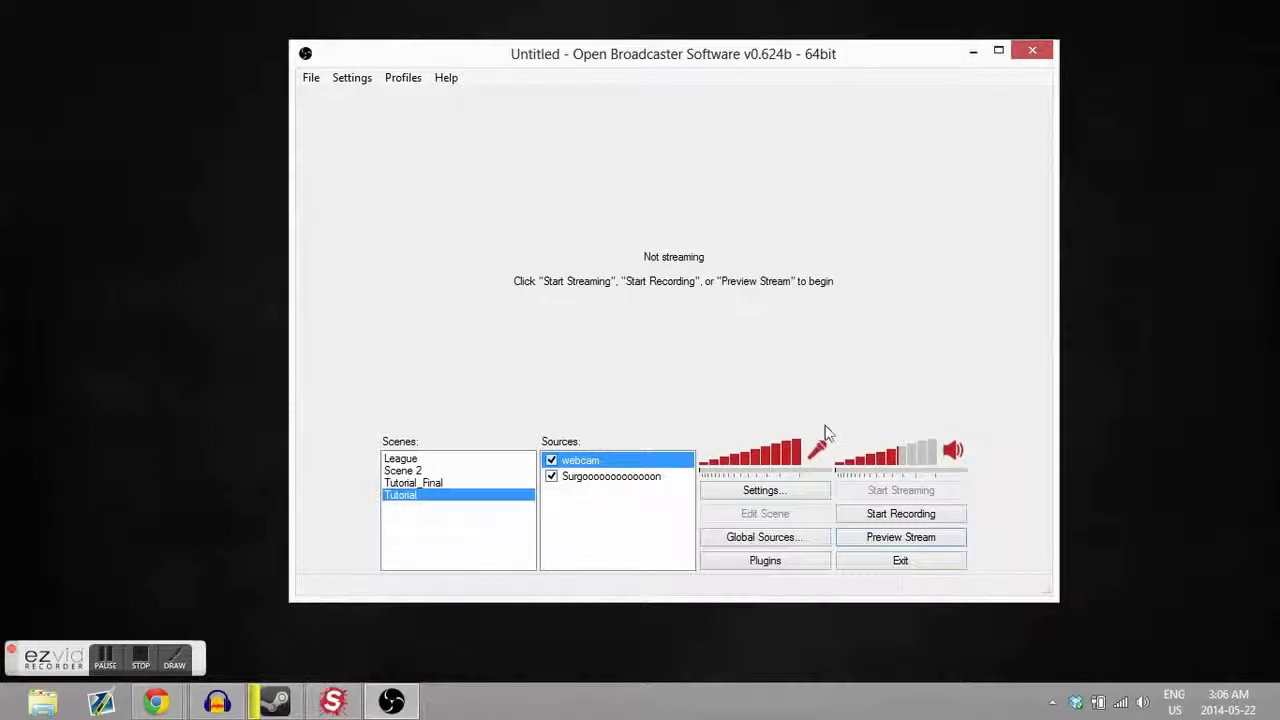
# Adjust the microphone volume to slightly below its maximum level
pyautogui.moveTo(773, 457); pyautogui.dragTo(801, 460)
pyautogui.click(803, 458)
pyautogui.click(777, 460)
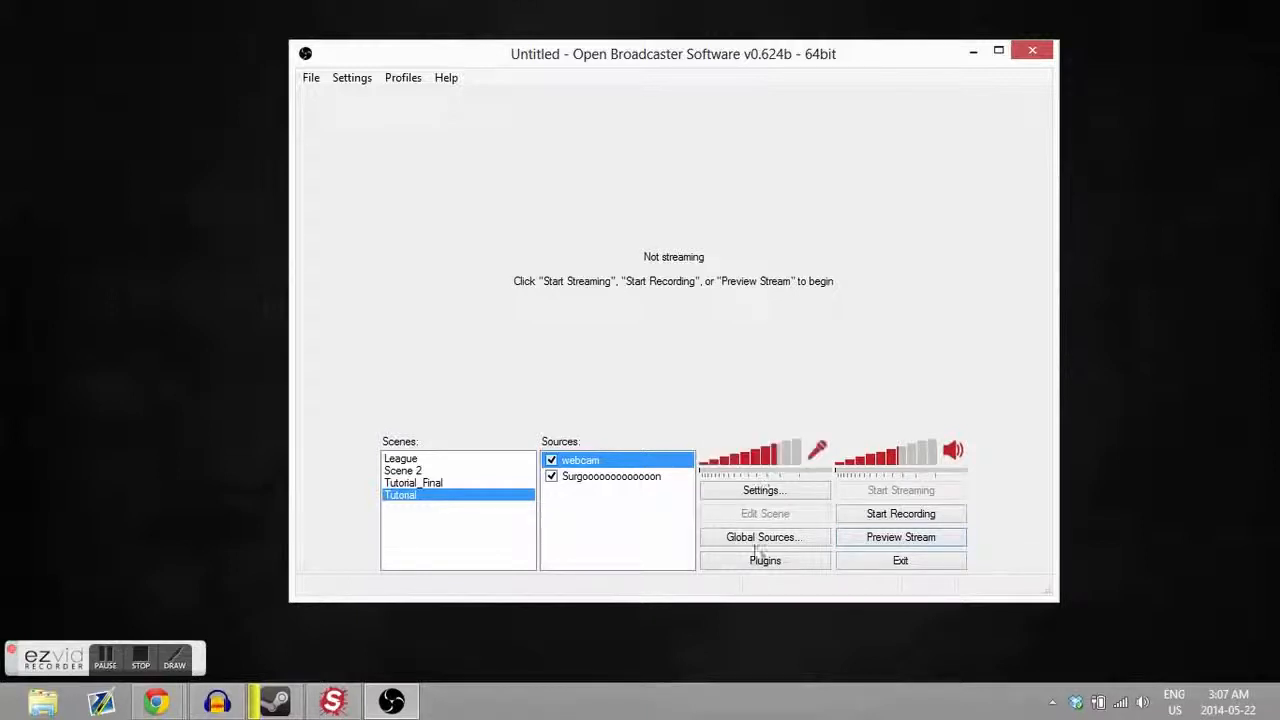
pyautogui.click(792, 457)
# Set the desktop audio volume to about 70 percent and start recording the Tutorial scene
pyautogui.click(873, 458)
pyautogui.moveTo(873, 462); pyautogui.dragTo(905, 463)
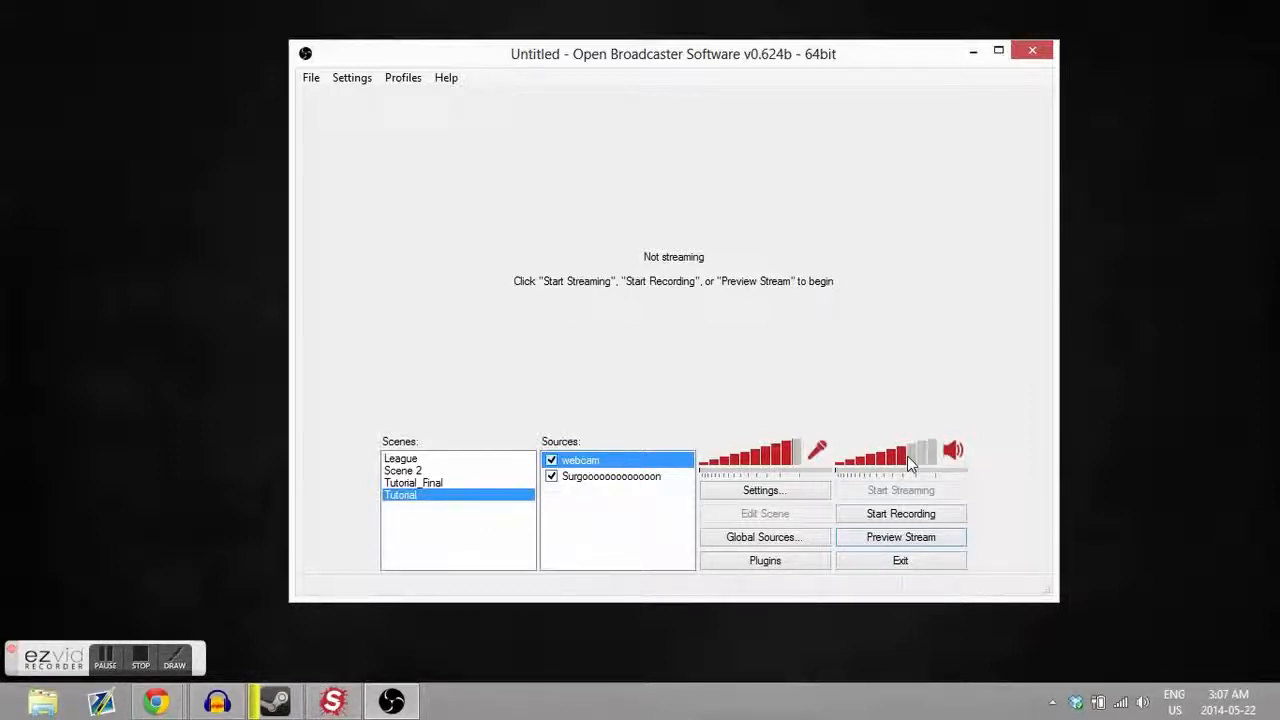
pyautogui.click(880, 514)
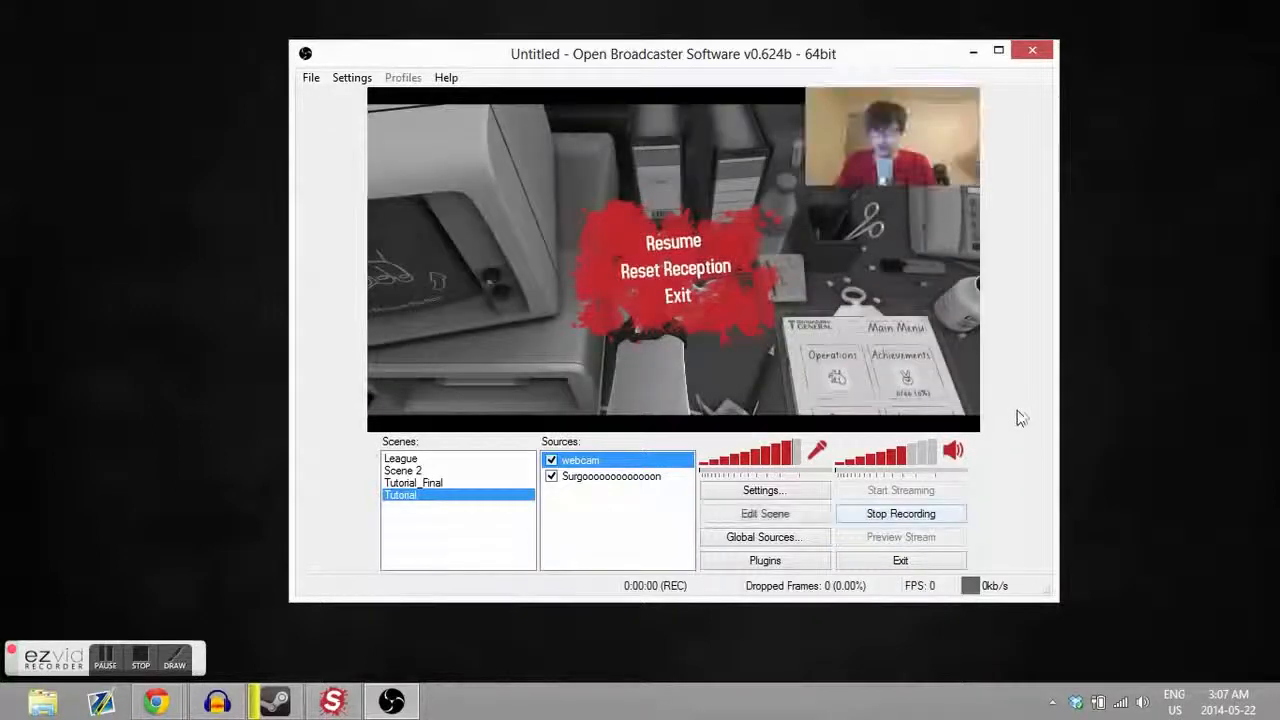